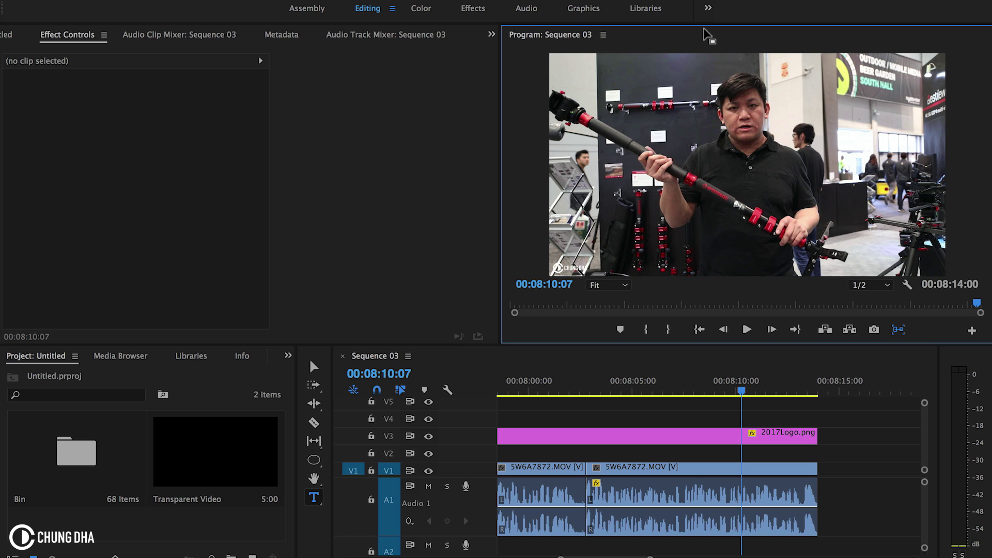
- Add a new text layer on V4 and replace its placeholder text with CHUNG DHA
key(super+t)
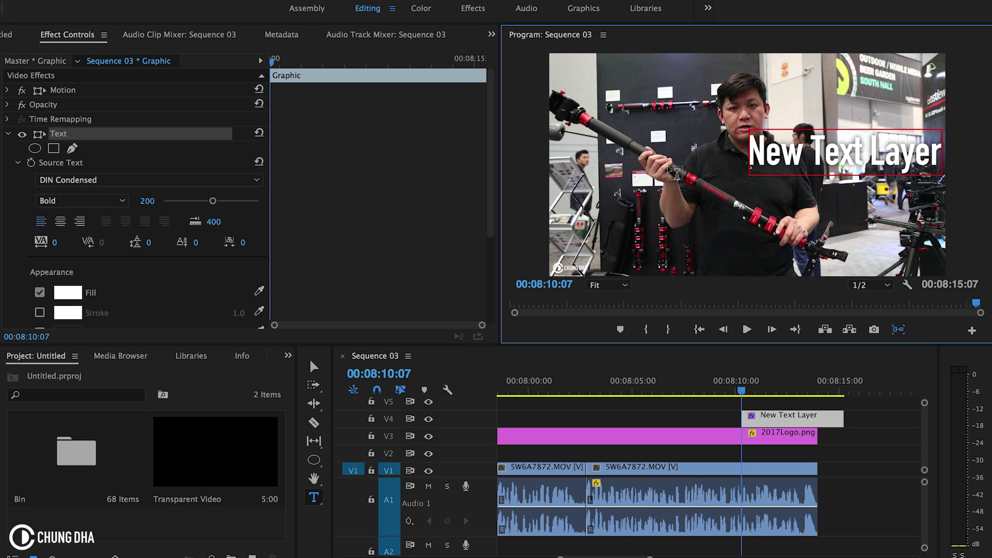
drag(752, 153, 956, 176)
text(CHUNG DHA)
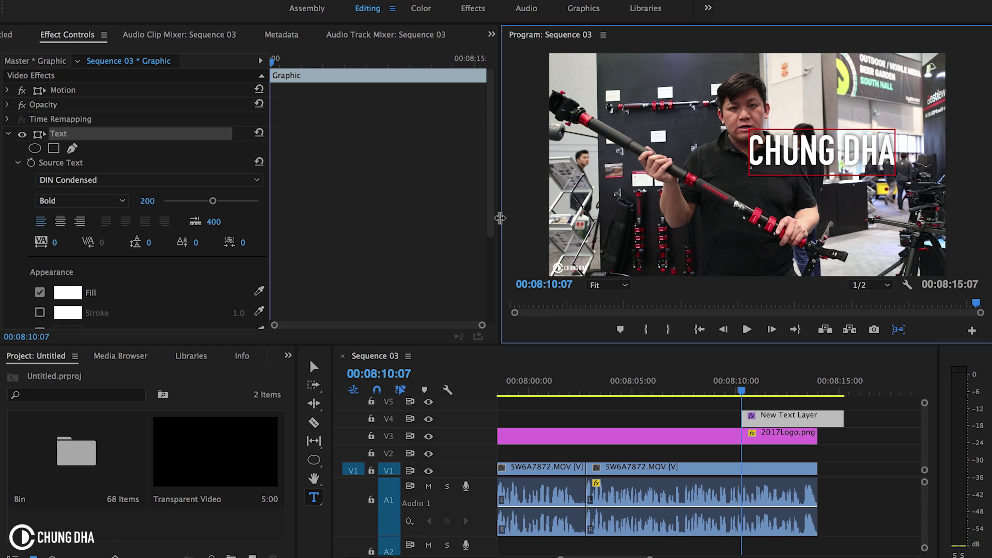
text(v)
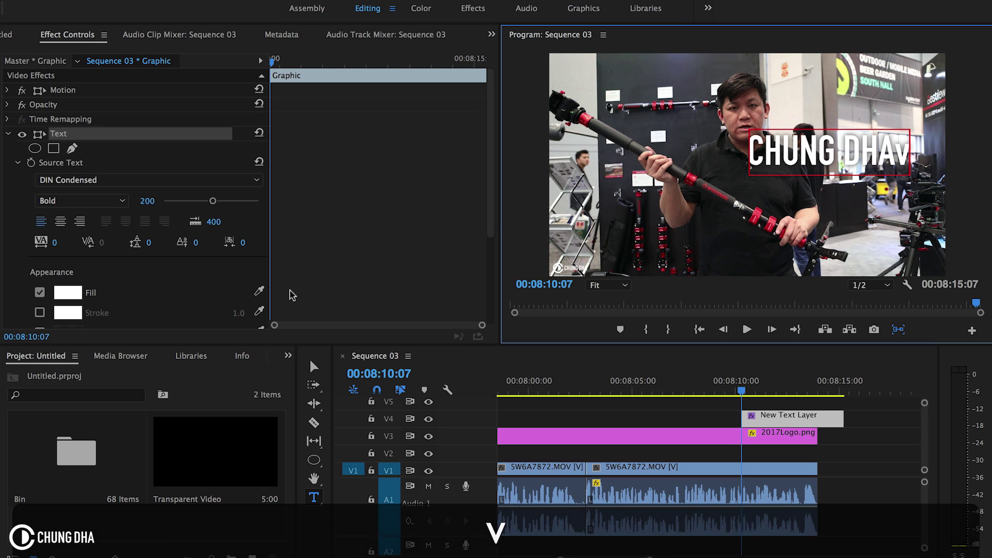
key(BackSpace)
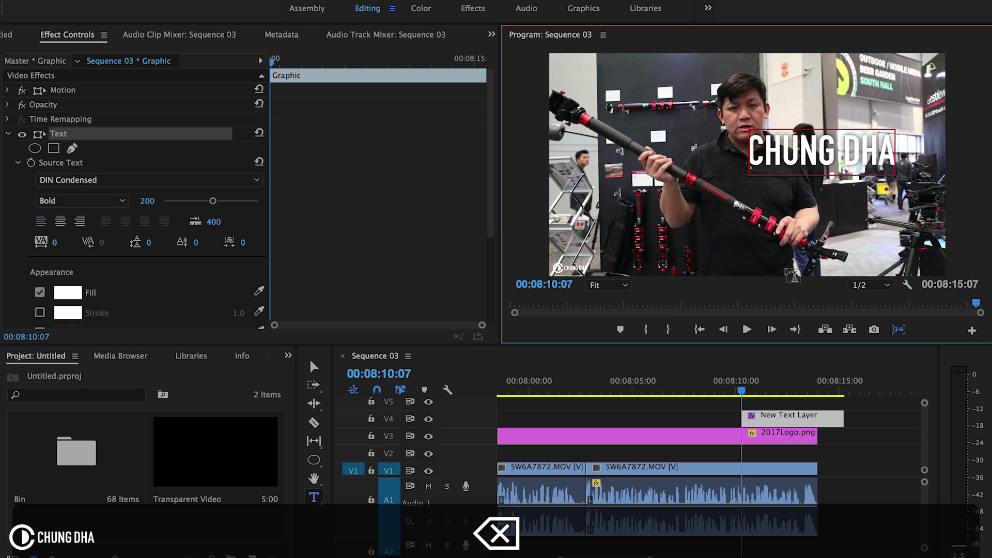
- Drag the CHUNG DHA title box left and slightly down toward the frame centre
click(312, 367)
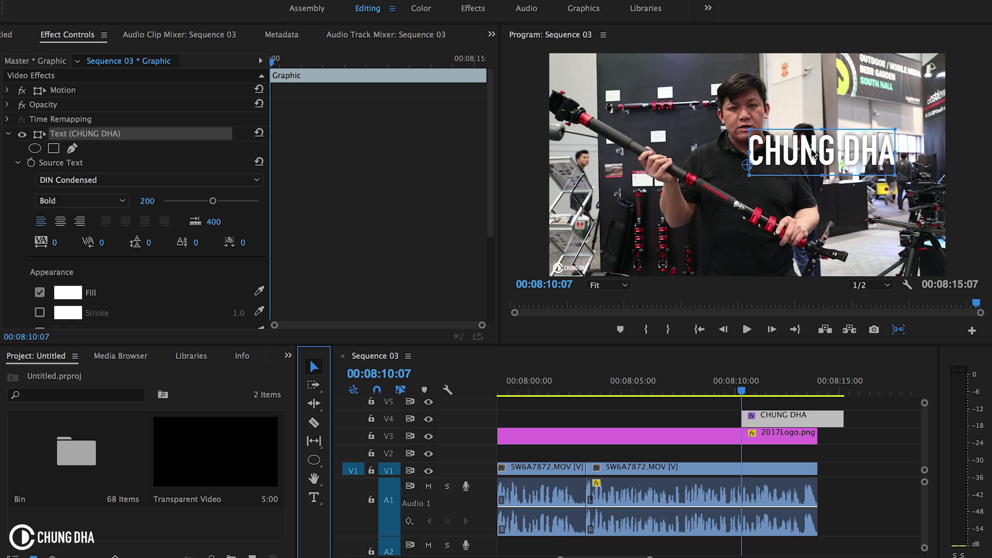
drag(828, 156, 753, 166)
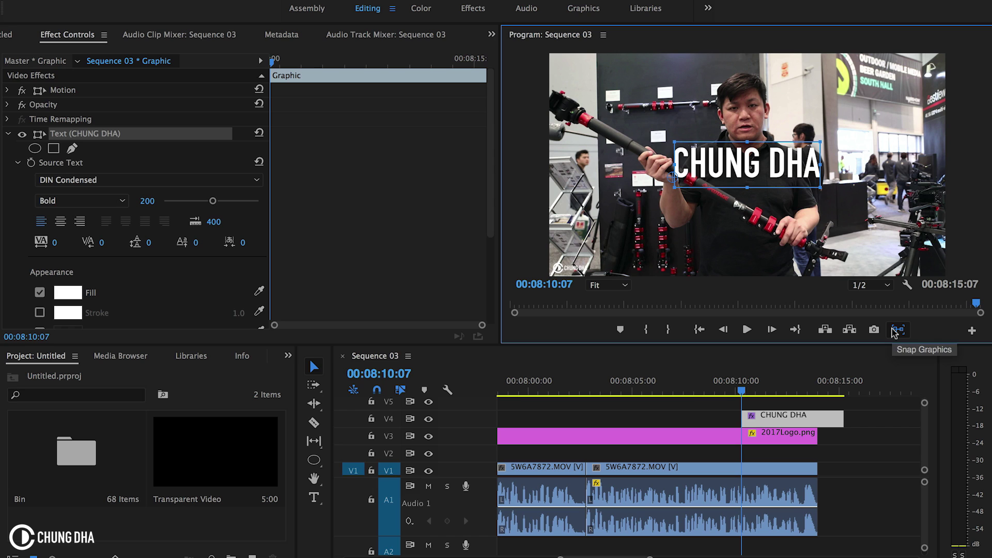
- Add the Snap Graphics button under the Program monitor and snap the CHUNG DHA title to centre
click(972, 330)
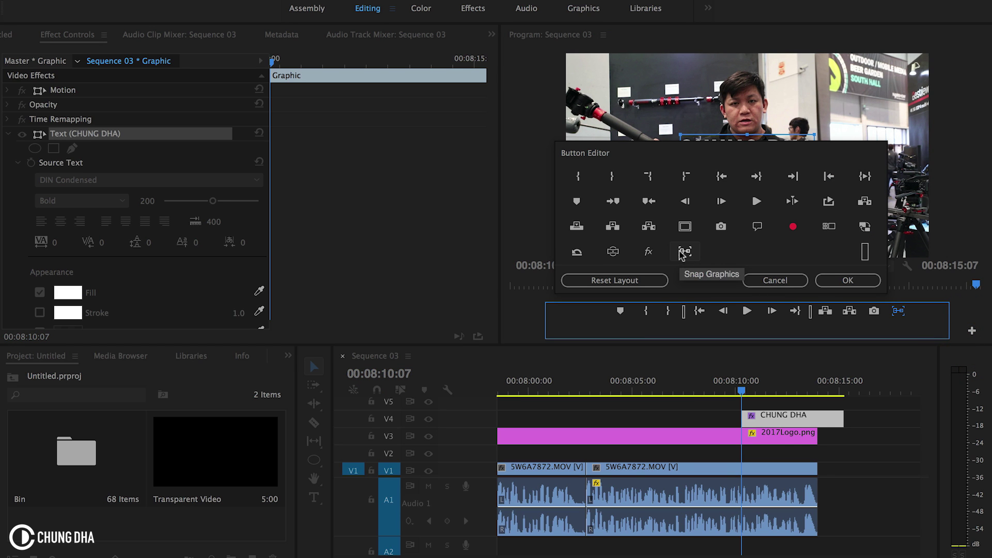
drag(684, 251, 907, 310)
click(839, 280)
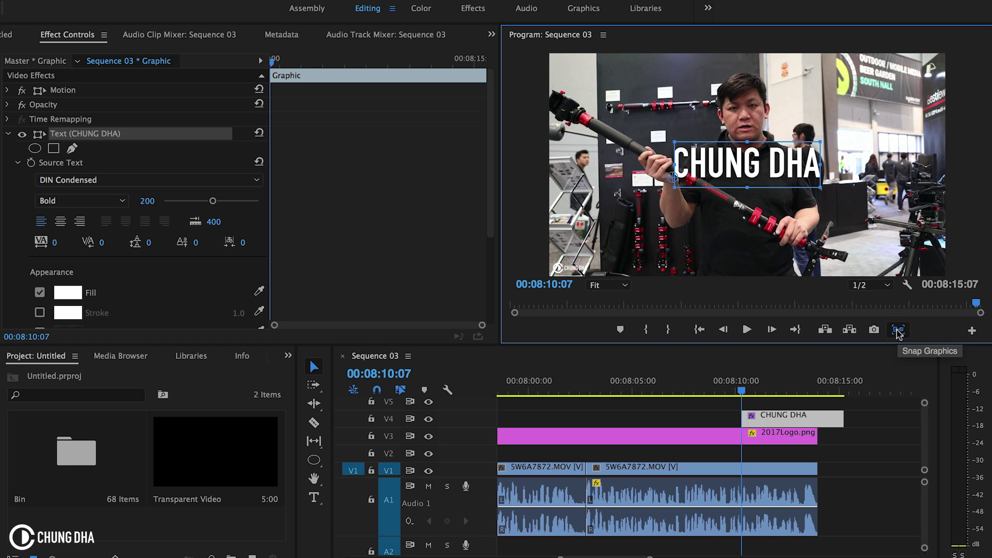
mouse_move(749, 170)
mouse_down()
mouse_move(694, 200)
mouse_move(752, 165)
mouse_up()
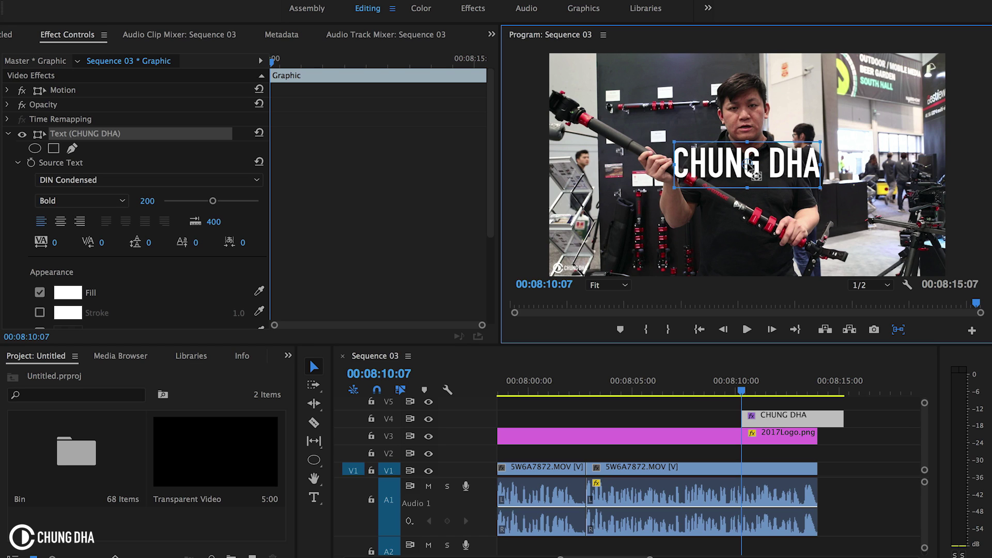
scroll(382, 186, down, 5)
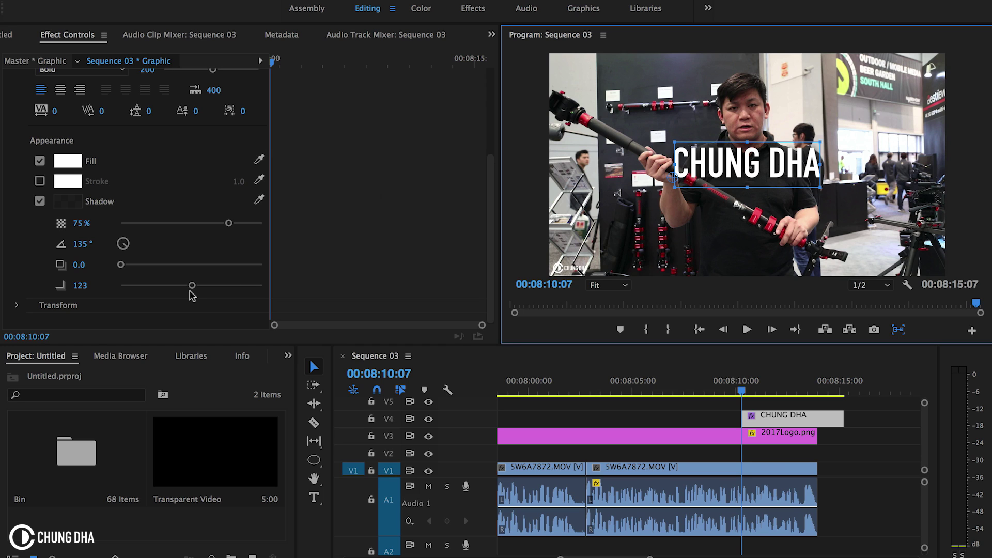
click(17, 306)
scroll(332, 221, down, 4)
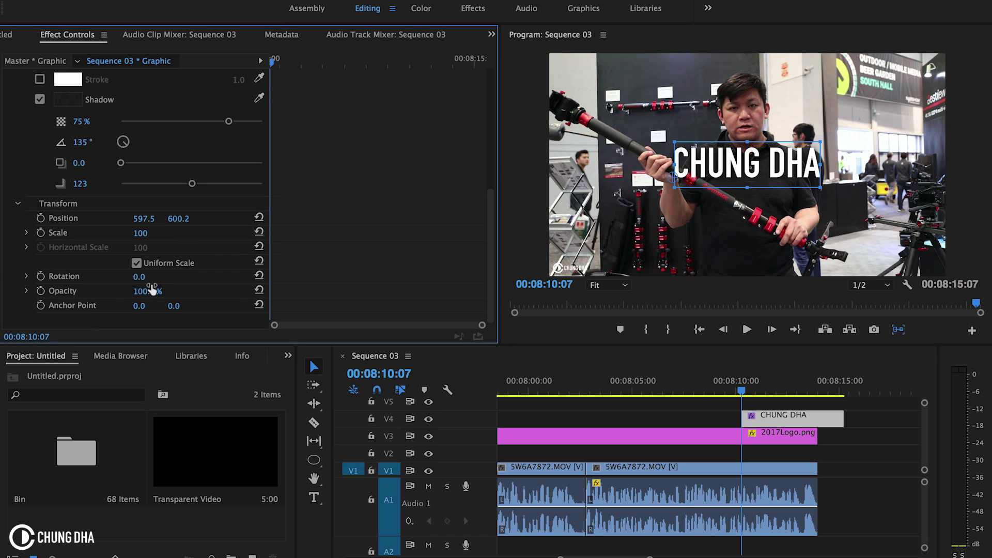
mouse_move(139, 276)
mouse_down()
mouse_move(240, 276)
mouse_move(156, 279)
mouse_up()
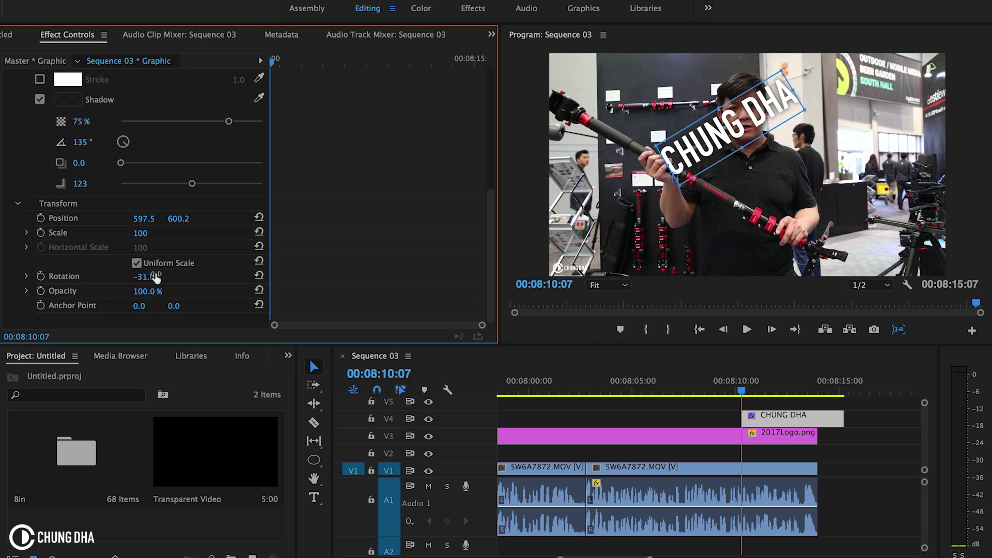
key(super+z)
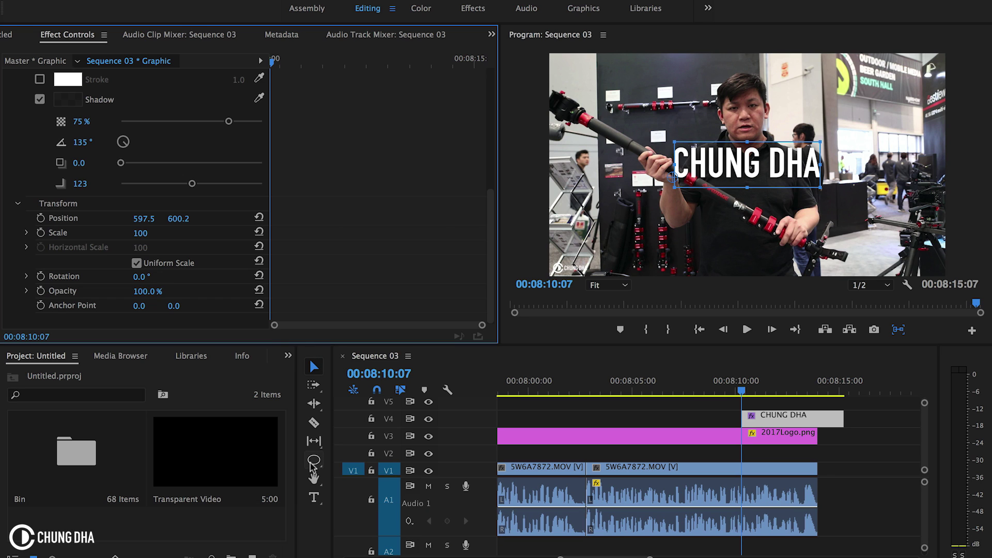
- Draw a red circle with the Ellipse tool just left of the CHUNG DHA title
click(312, 461)
click(608, 115)
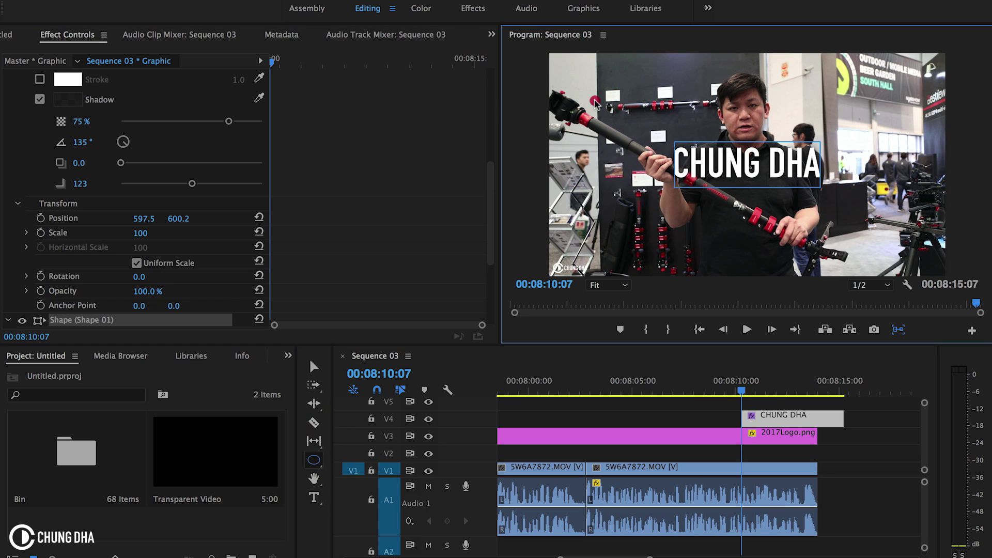
mouse_move(608, 115)
mouse_down()
mouse_move(707, 225)
mouse_move(737, 243)
mouse_up()
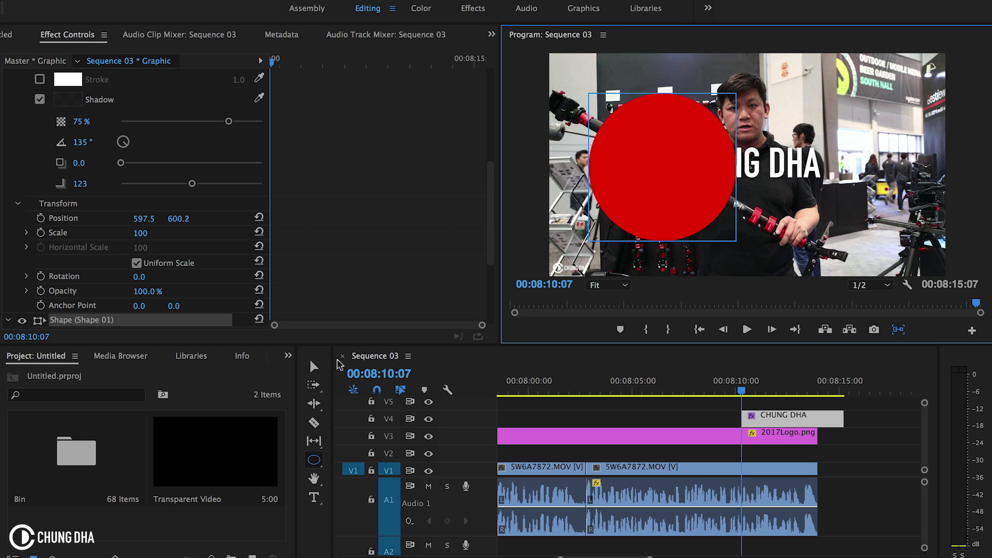
- Try rotating the circle in its Transform settings, then undo the rotation
click(314, 366)
key(Right)
key(Right)
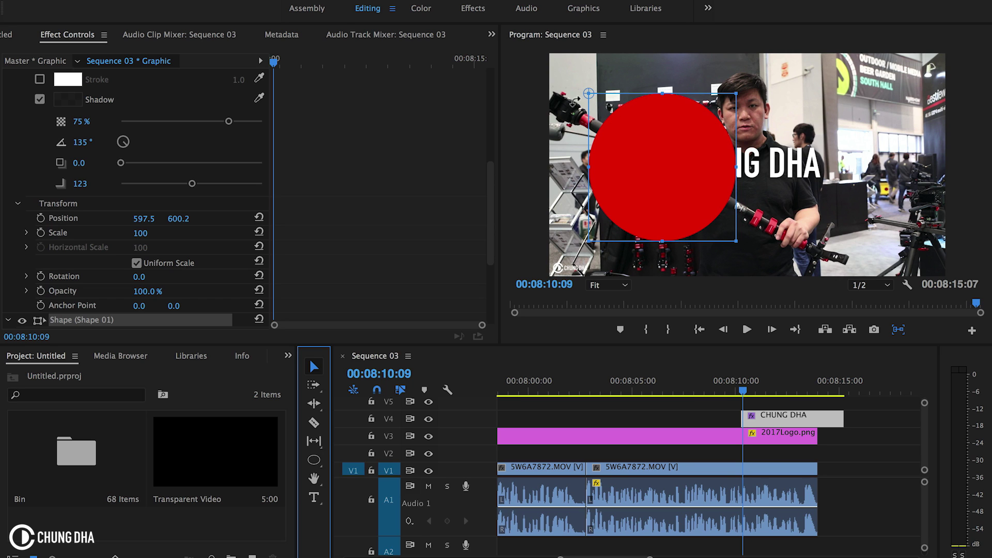
scroll(282, 222, down, 5)
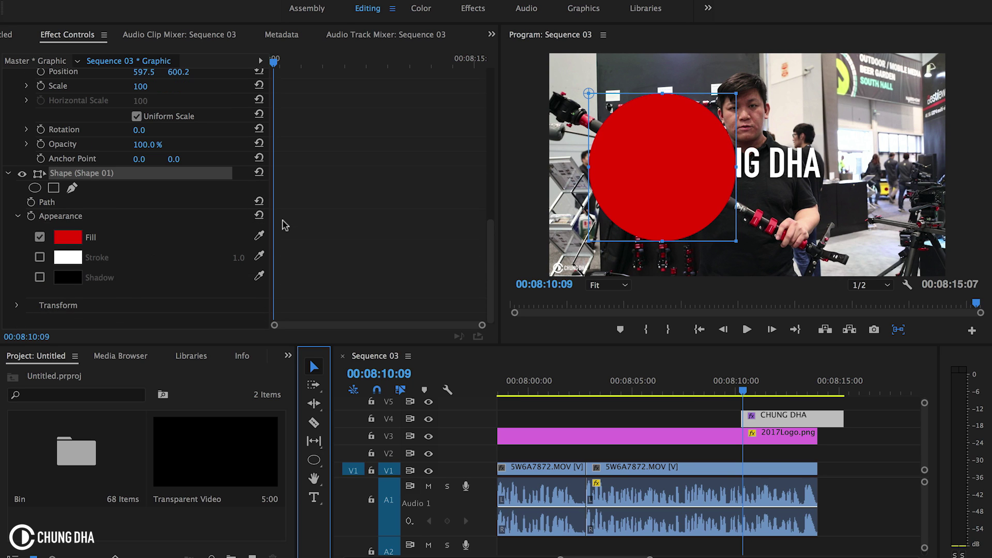
click(18, 305)
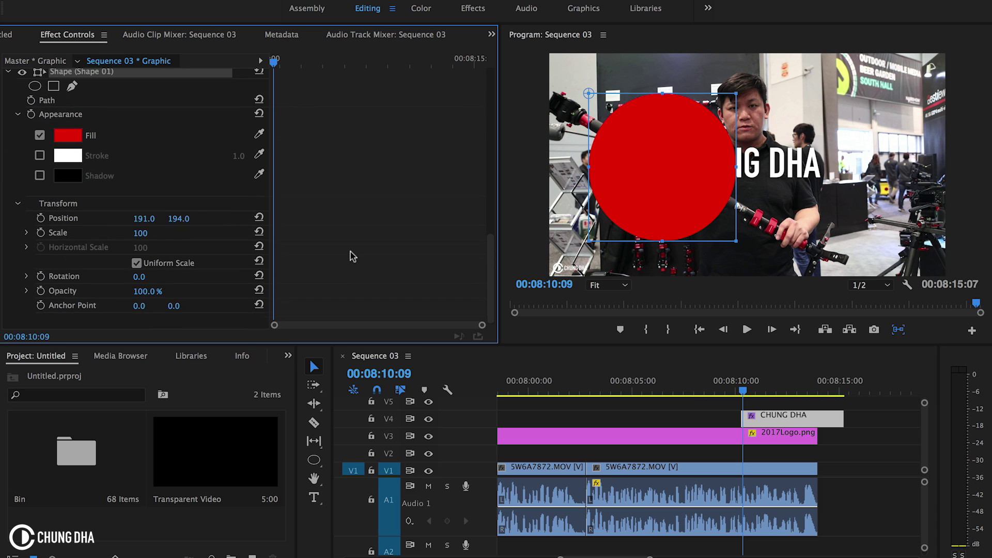
scroll(354, 255, down, 4)
mouse_move(139, 276)
mouse_down()
mouse_move(173, 276)
mouse_move(98, 276)
mouse_move(175, 277)
mouse_move(133, 276)
mouse_up()
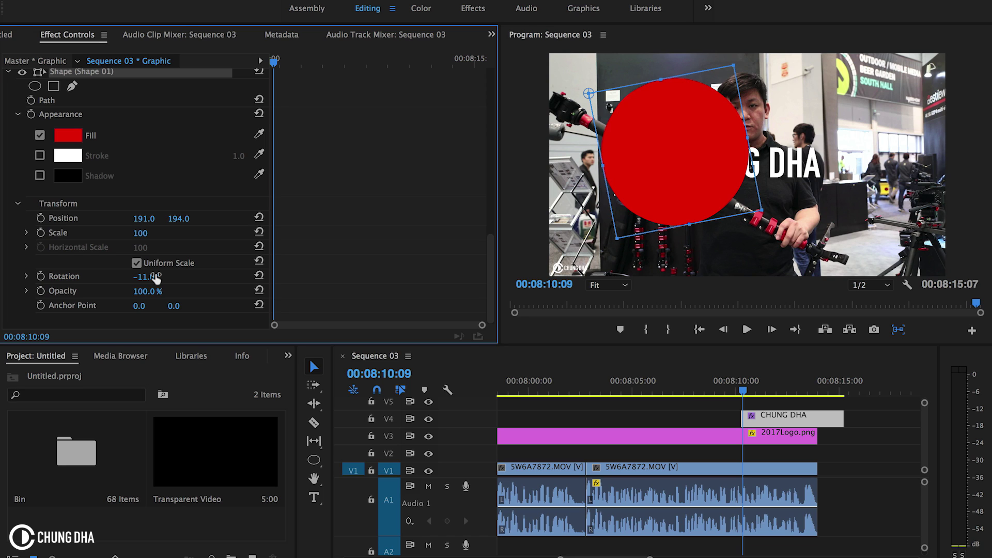
key(super+z)
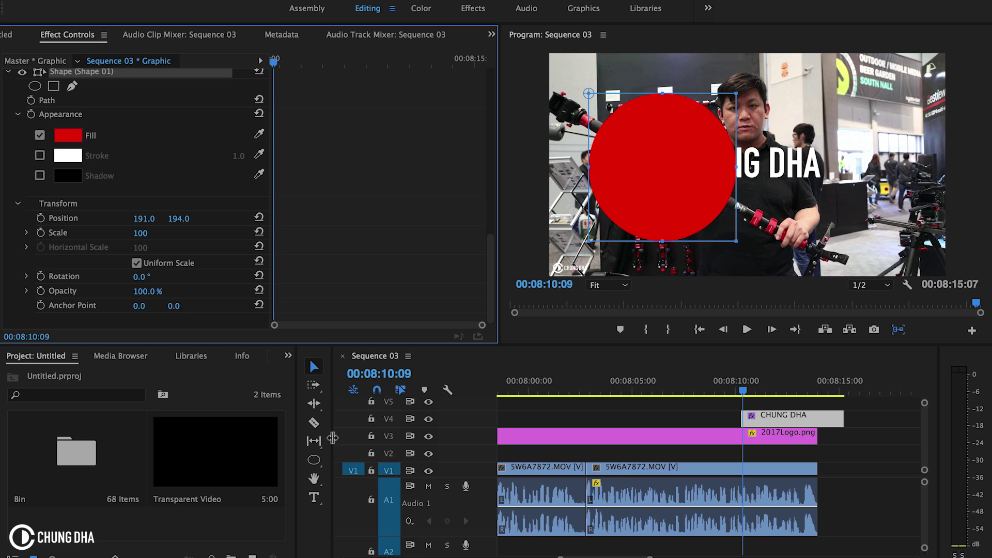
click(315, 459)
drag(317, 459, 342, 475)
drag(823, 126, 769, 181)
key(shift)
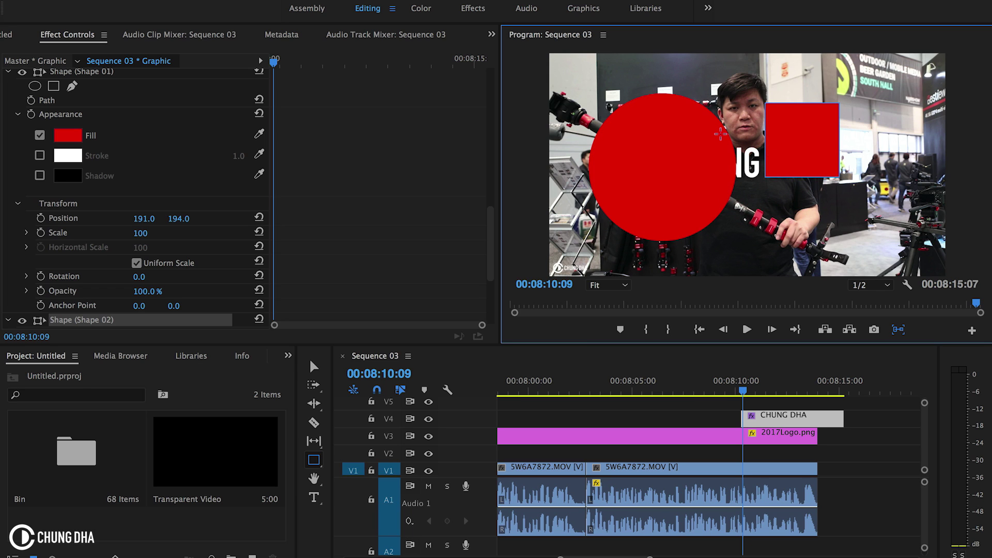
click(313, 367)
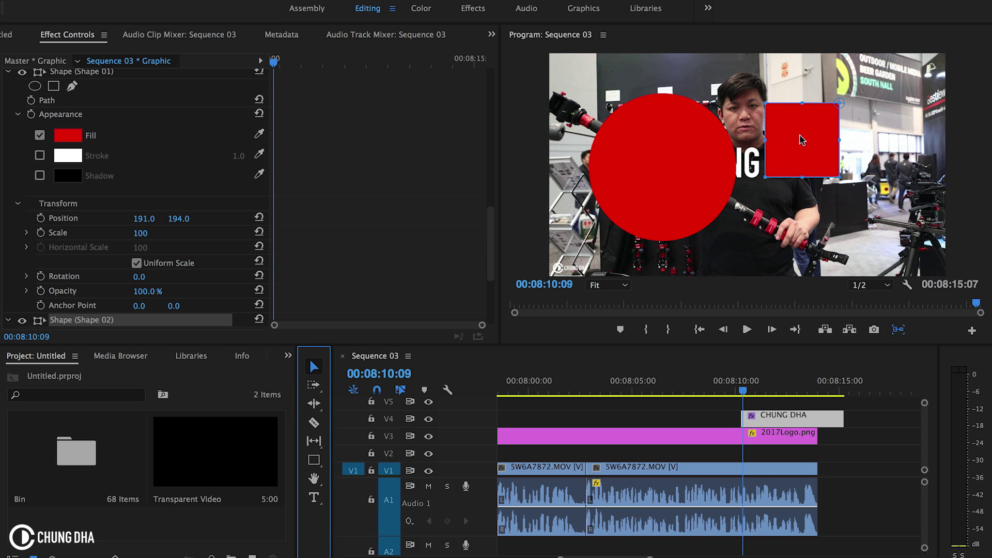
drag(839, 104, 820, 126)
click(810, 145)
click(799, 155)
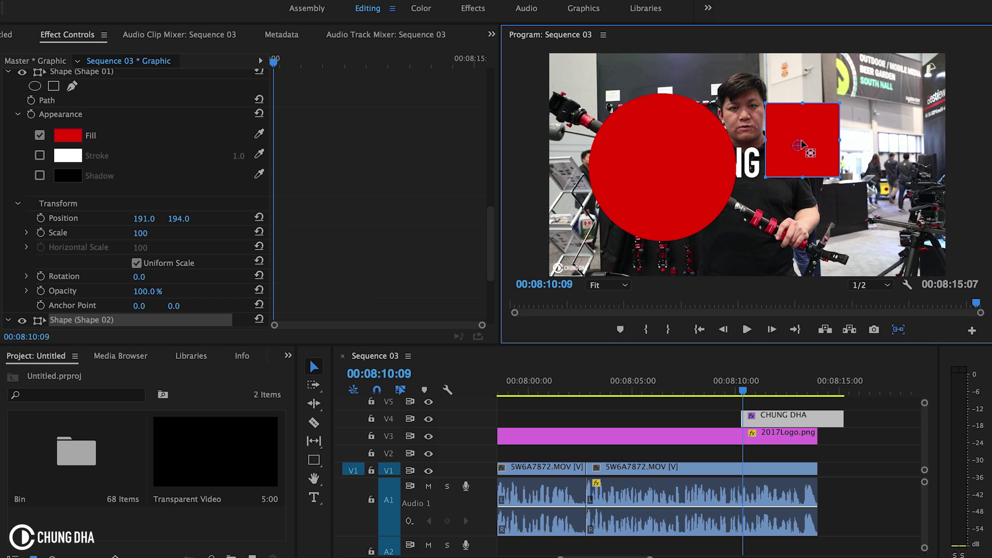
key(super)
key(super+z)
key(super+z)
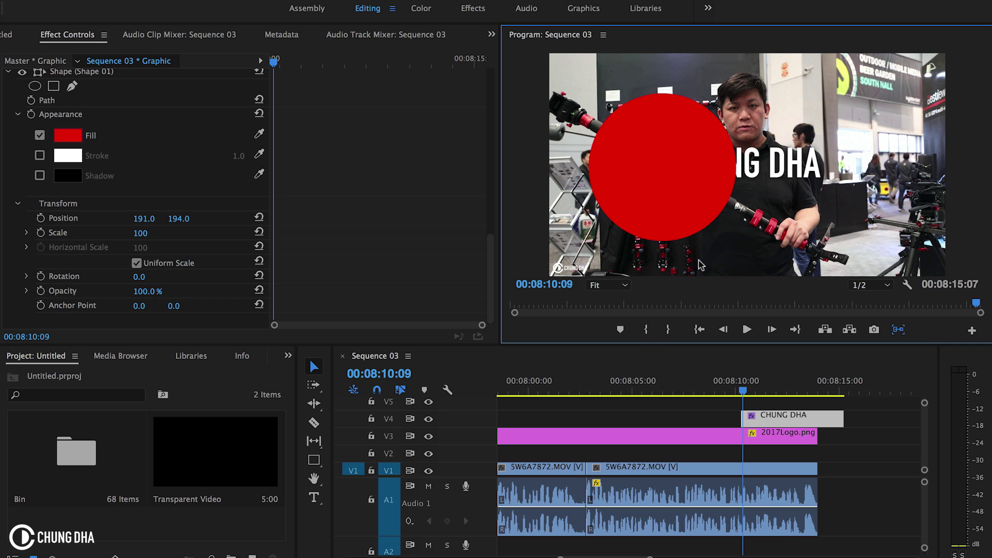
- Preview playback, then draw a red rectangle from its centre to the right of the presenter
click(314, 459)
key(space)
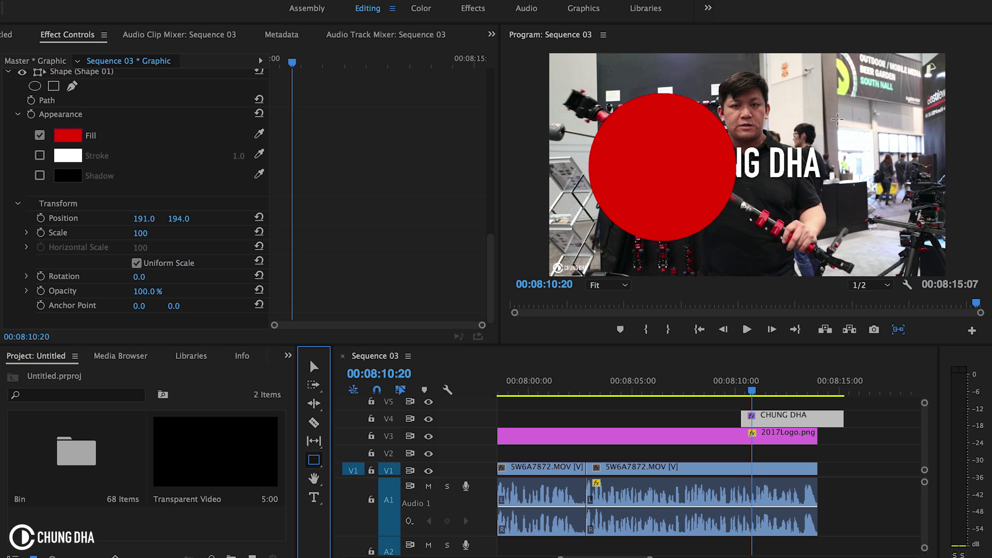
key(alt)
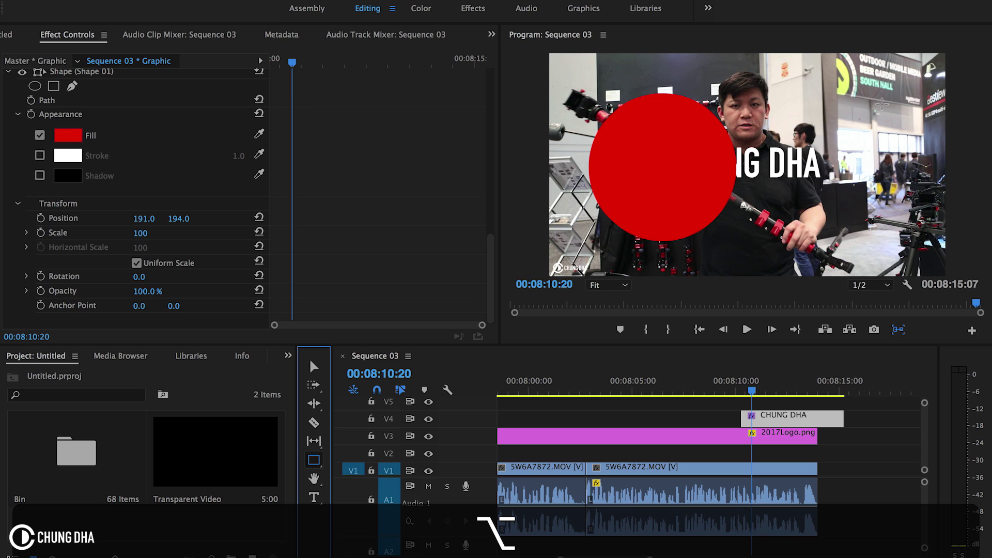
mouse_move(885, 114)
mouse_down()
mouse_move(803, 213)
mouse_move(847, 182)
mouse_move(846, 141)
mouse_move(777, 233)
mouse_move(798, 213)
mouse_move(790, 216)
mouse_move(793, 199)
mouse_move(831, 166)
mouse_move(809, 189)
mouse_move(810, 179)
mouse_up()
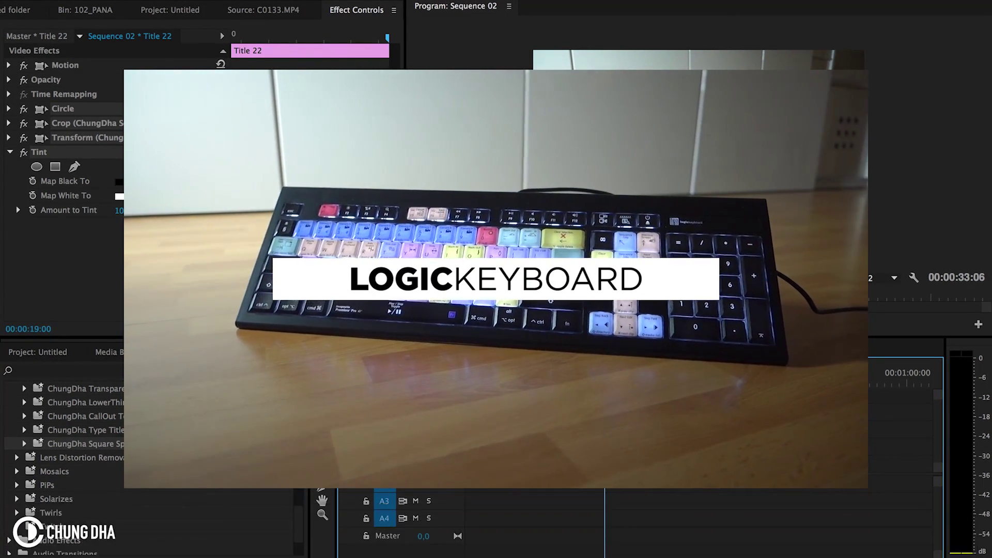
- Move the playhead later in Sequence 03 to review the red shapes
drag(562, 384, 601, 384)
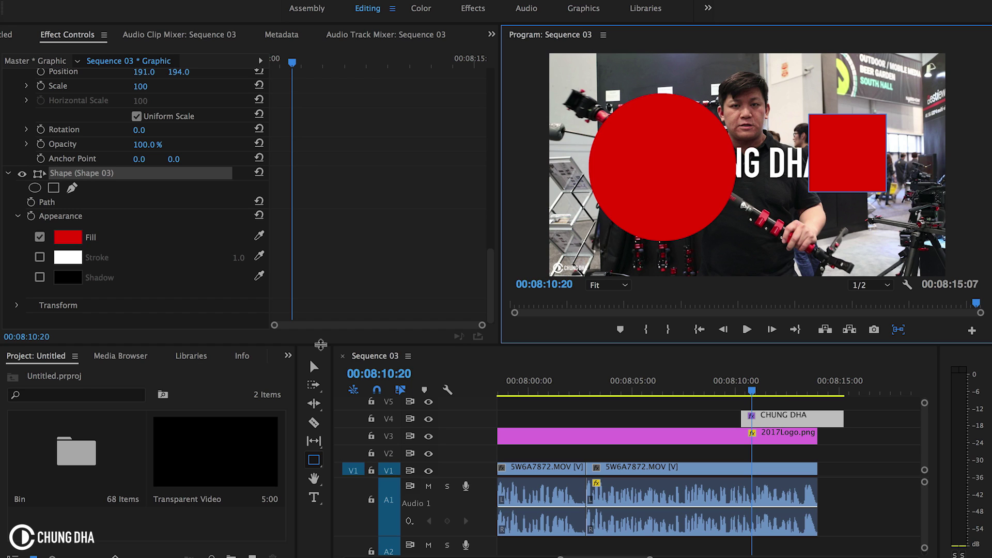
- Save the project, delete the CHUNG DHA graphic from V4, and add a new text layer
key(ctrl+s)
click(778, 417)
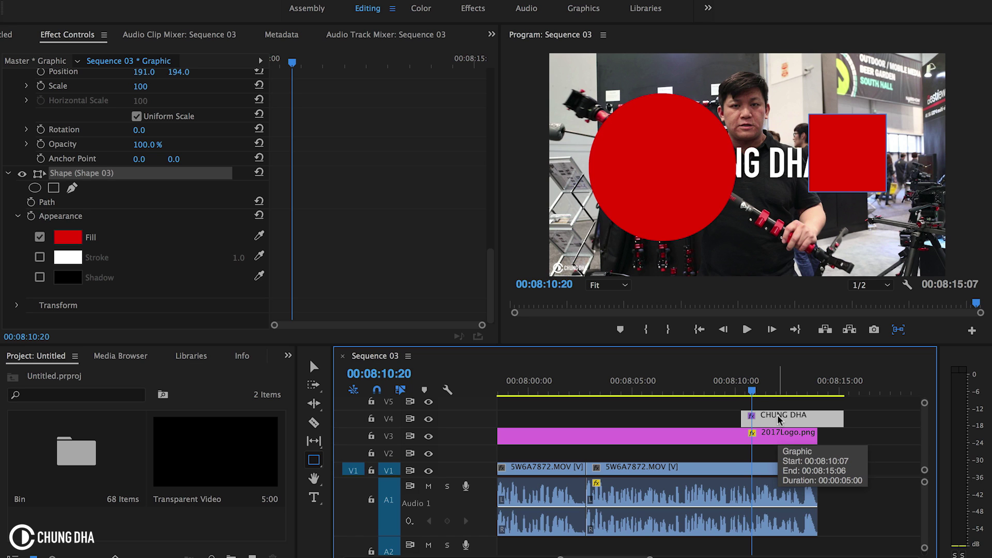
key(BackSpace)
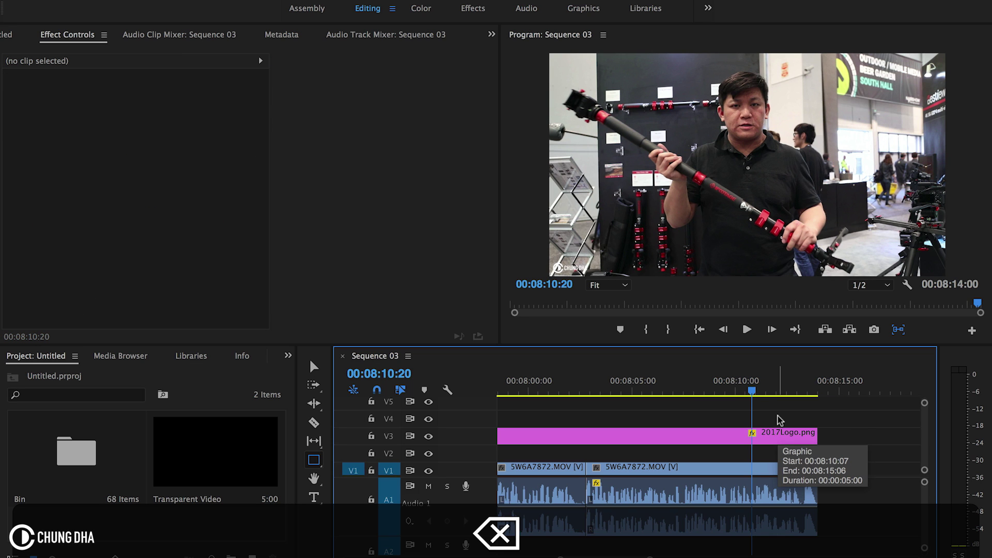
key(super+t)
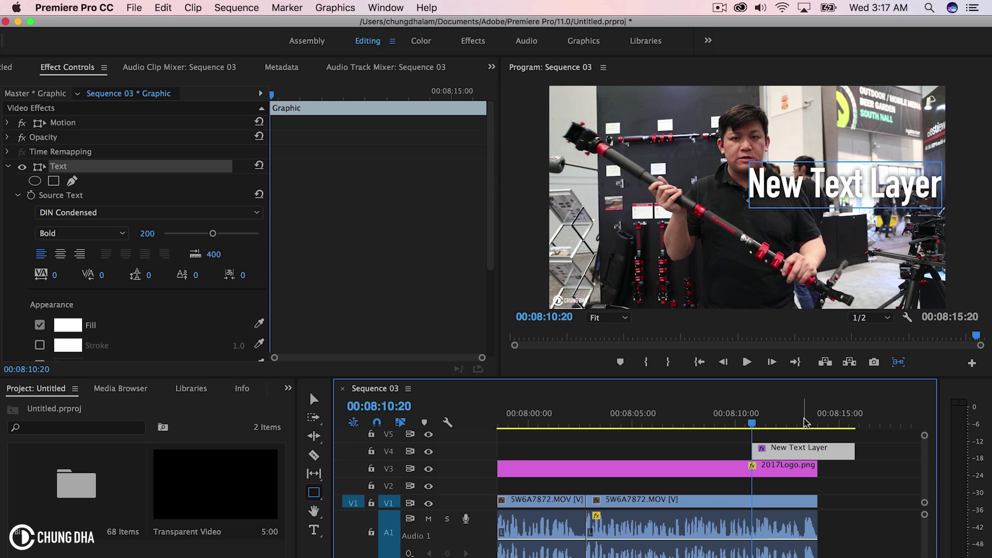
- Start a new 1920×1080, 25 fps legacy title named Title 04 from the File menu
click(136, 7)
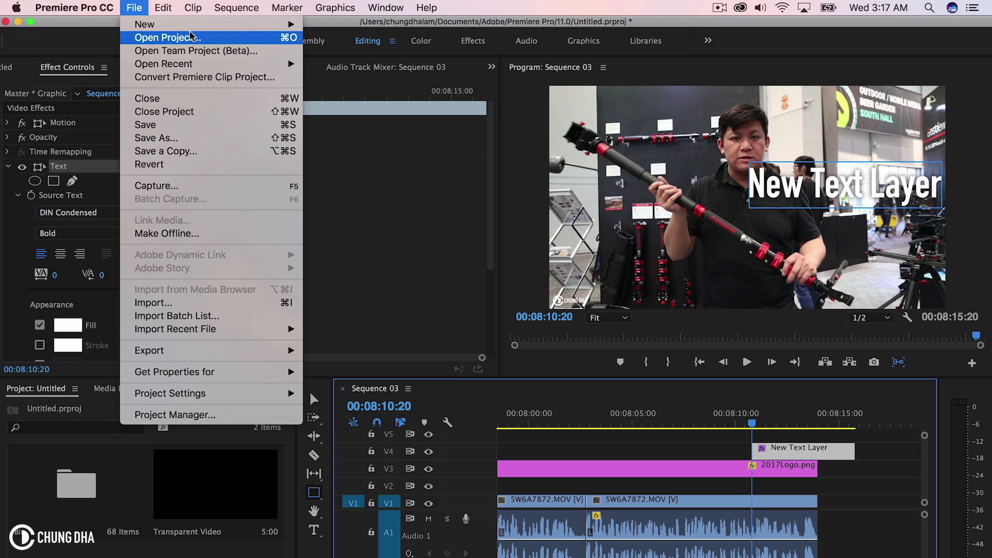
mouse_move(201, 25)
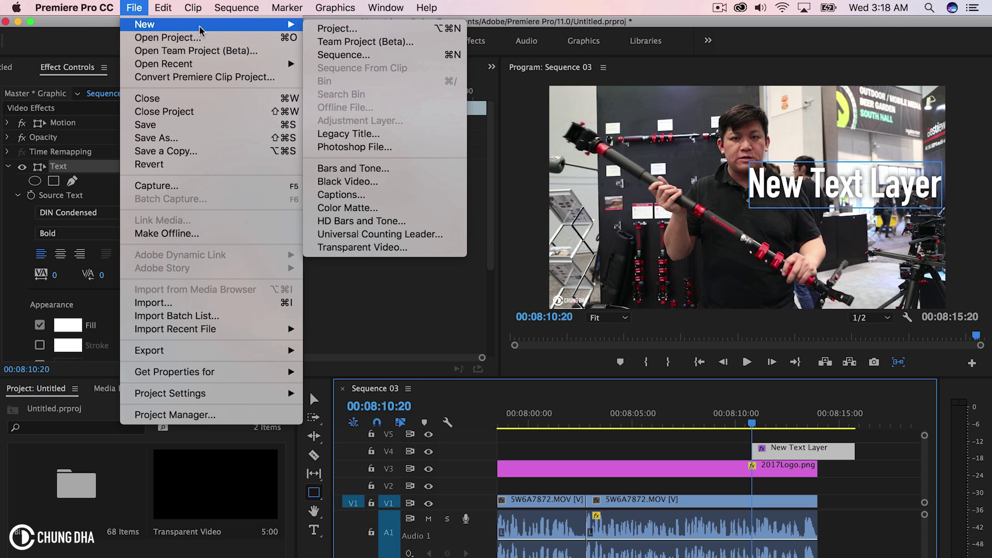
click(388, 134)
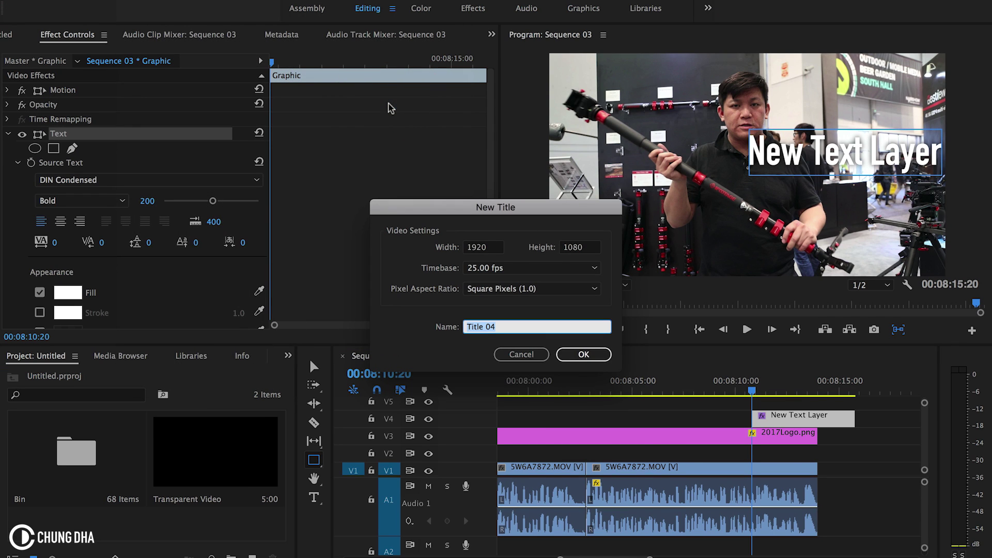
- Create Title 04 with CHUNGDHA text centred horizontally and vertically, then close the titler
click(588, 354)
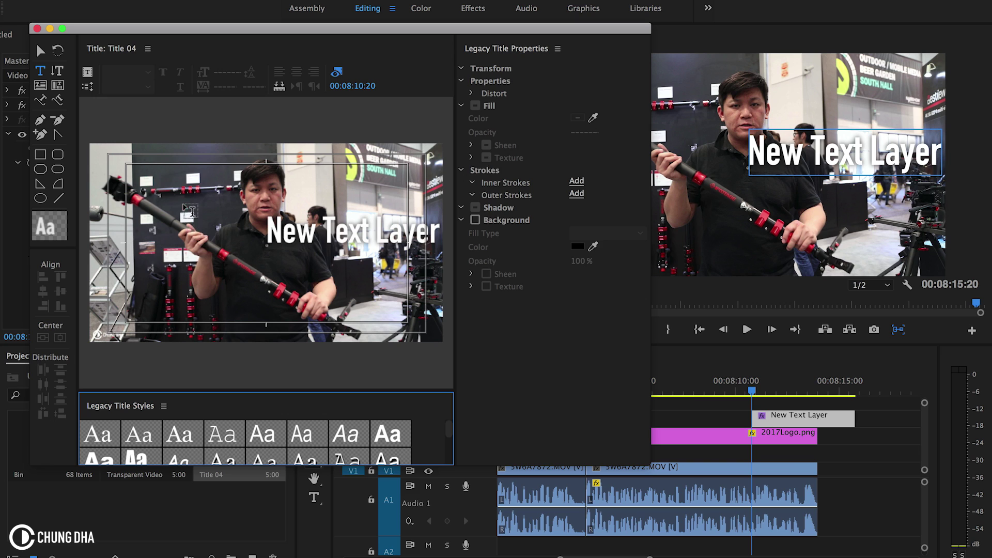
click(183, 201)
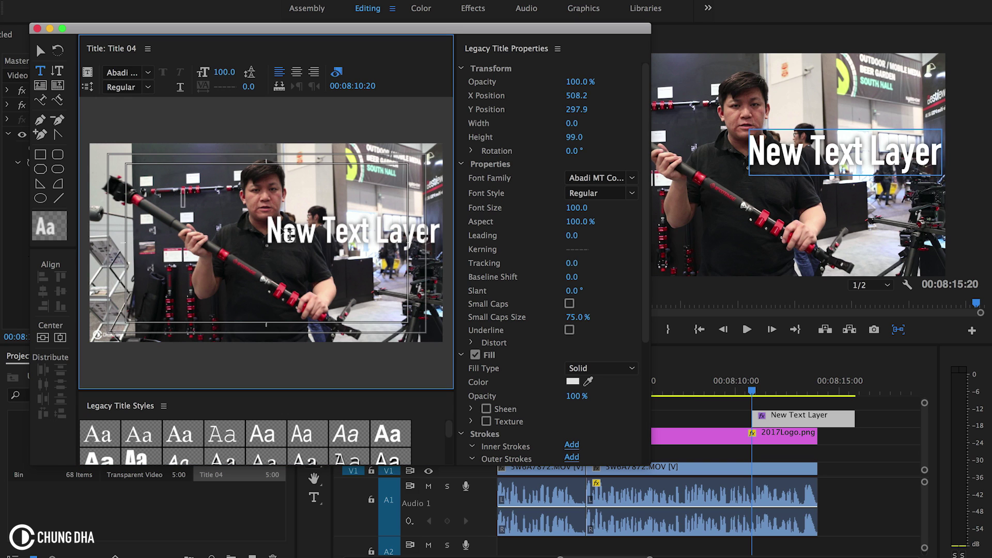
text(CHUNGDHA)
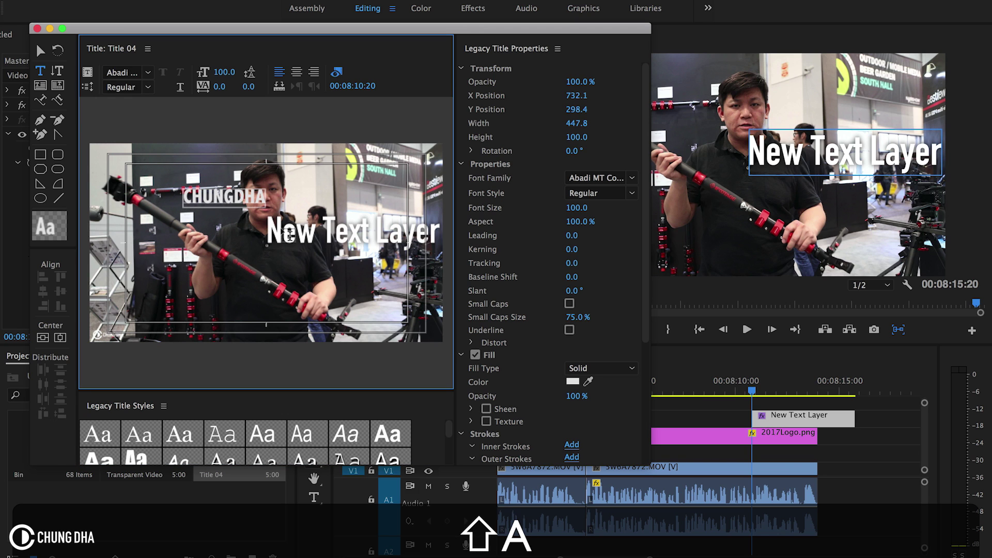
click(59, 337)
click(44, 337)
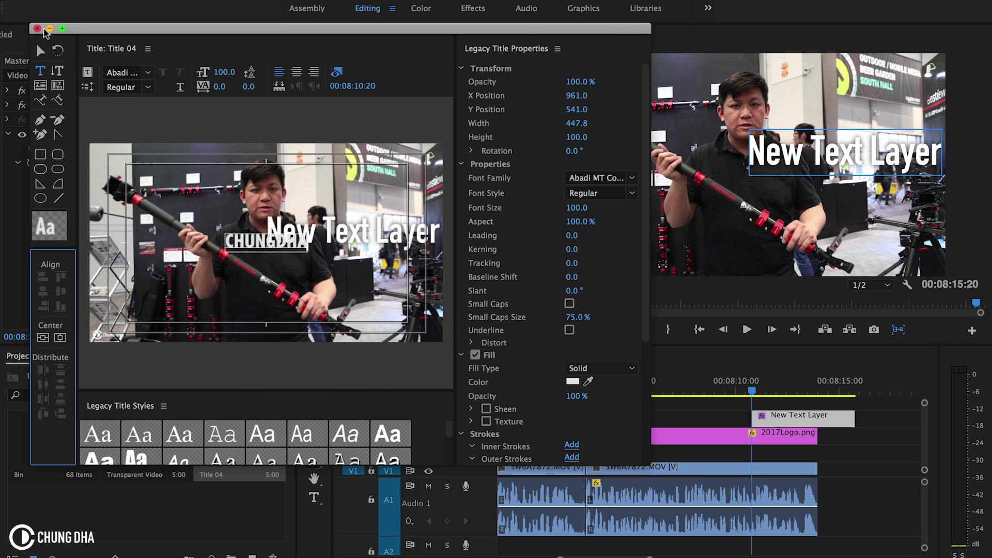
click(38, 29)
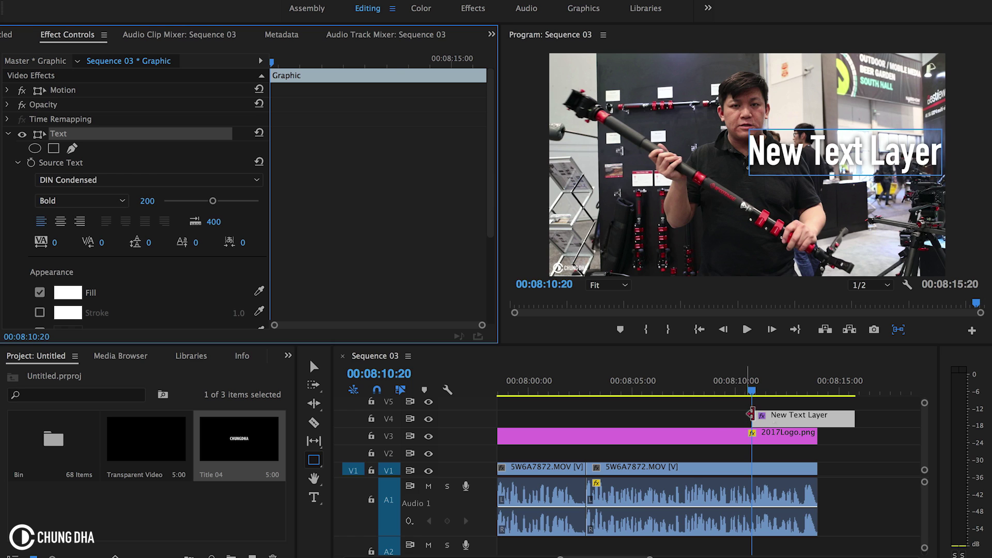
- Shift the New Text Layer clip later and place Title 04 on track V4
drag(764, 417, 800, 418)
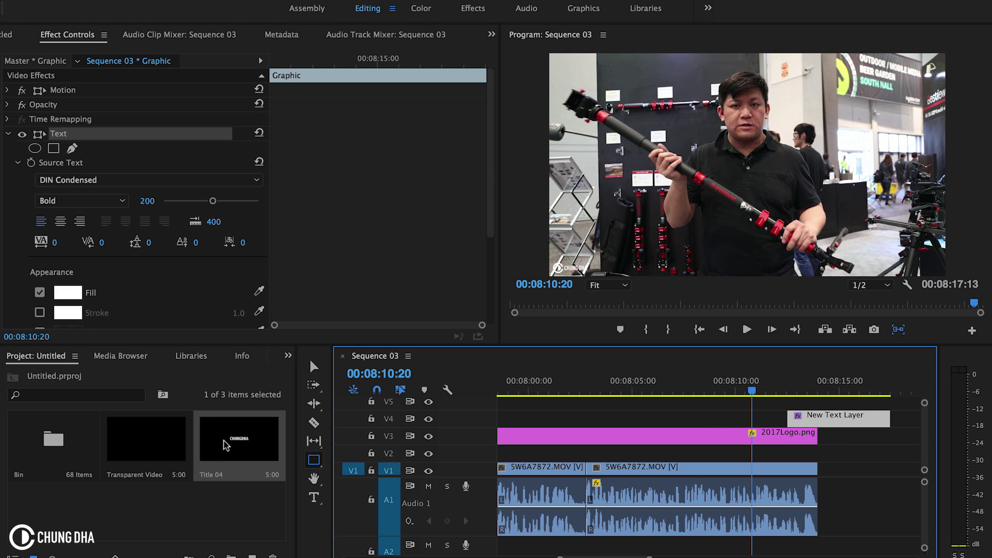
drag(224, 441, 674, 424)
click(721, 420)
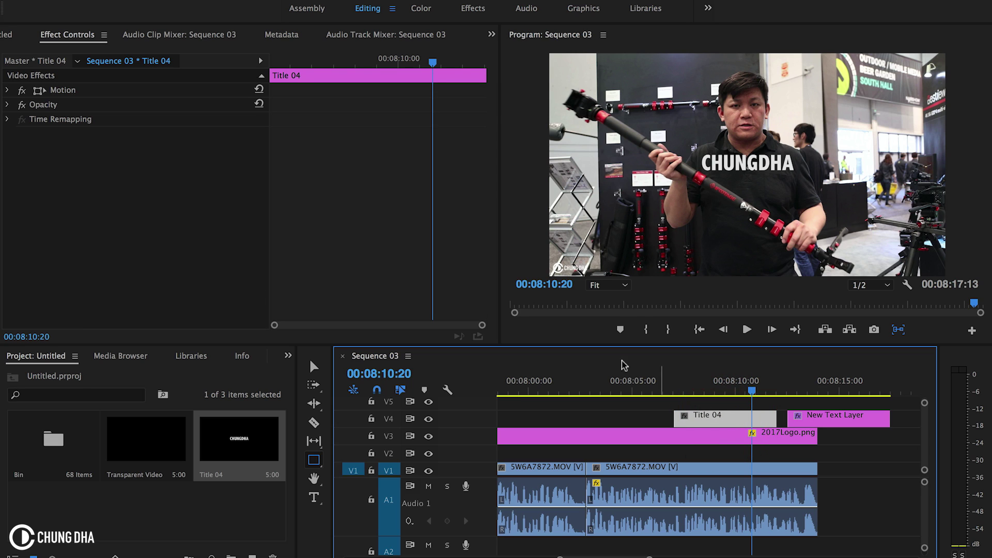
- Reopen Title 04 and nudge the CHUNGDHA text down to Y position 551
click(56, 91)
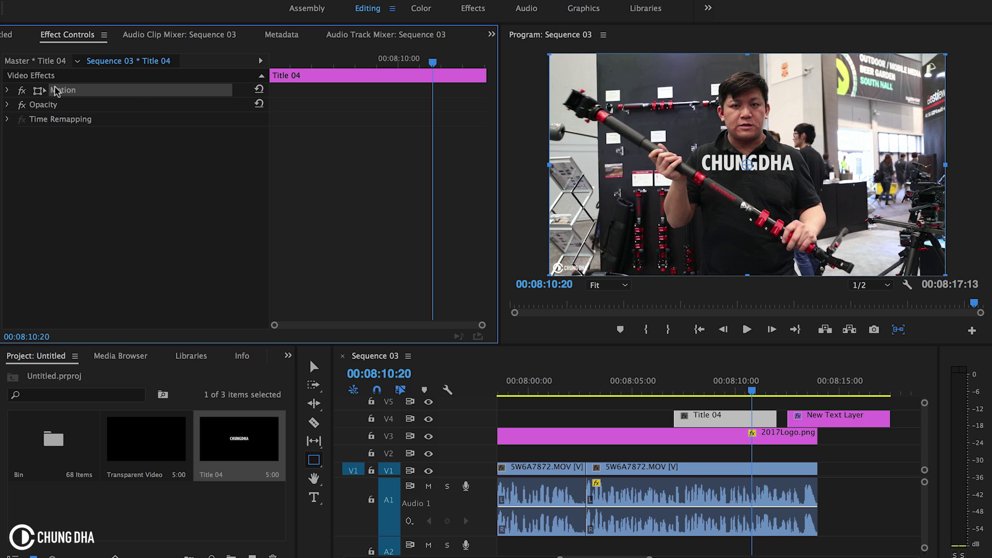
click(726, 417)
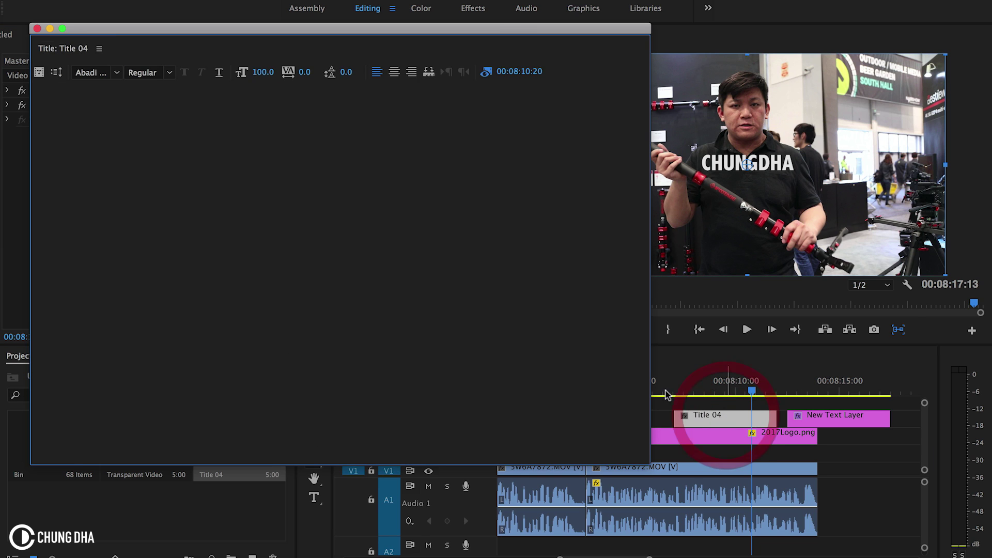
click(41, 50)
key(shift+Down)
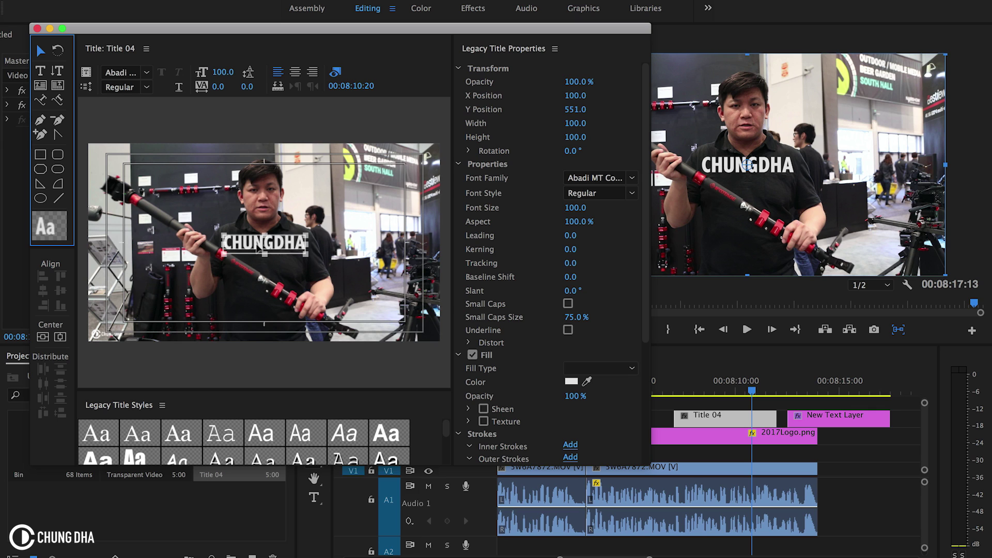
click(37, 29)
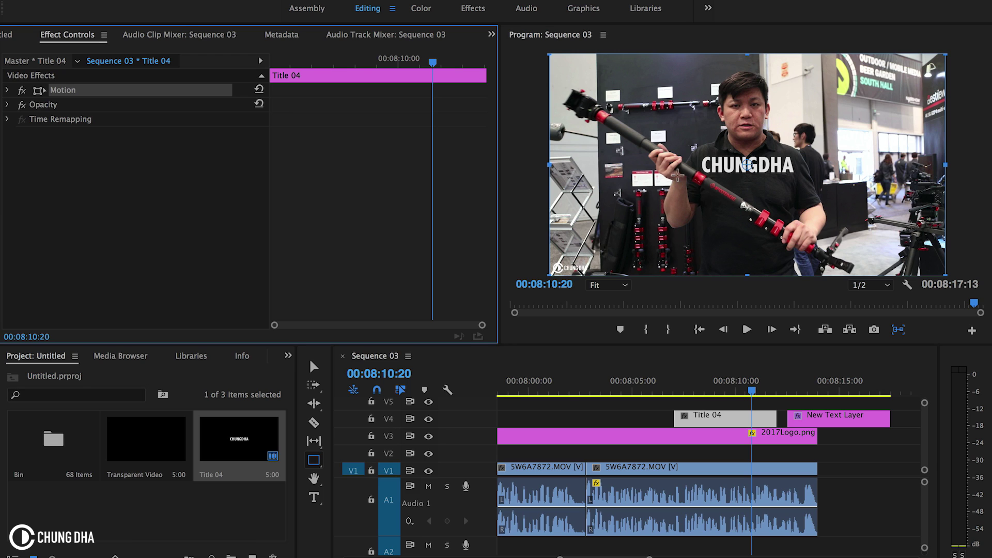
- Rotate the CHUNGDHA title to −46°, then delete the Title 04 clip
click(7, 91)
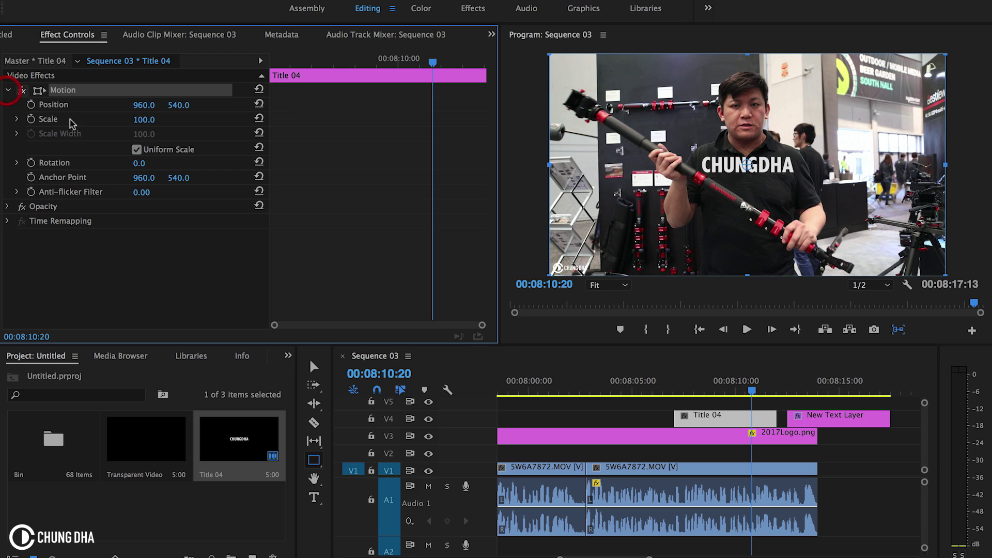
mouse_move(143, 163)
mouse_down()
mouse_move(199, 162)
mouse_move(124, 163)
mouse_move(156, 165)
mouse_up()
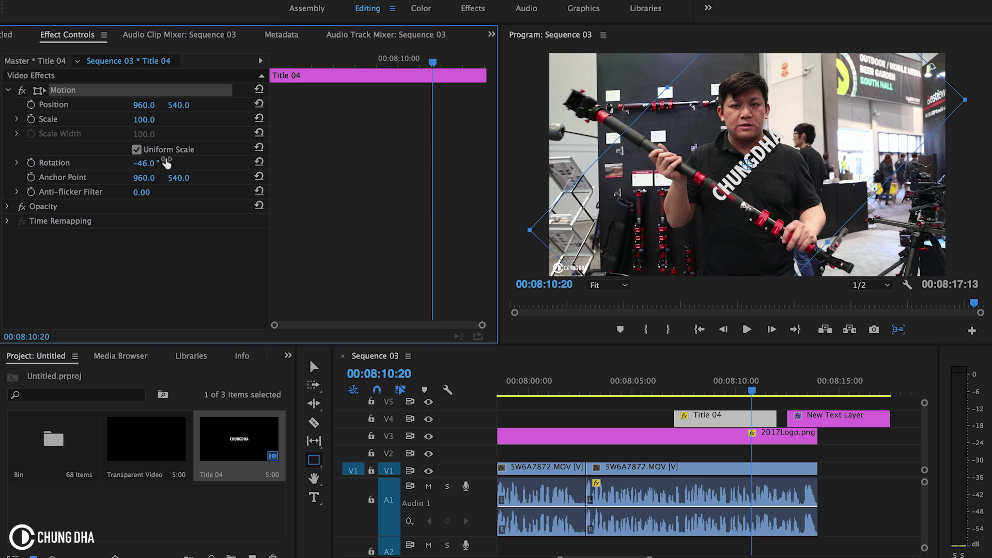
key(BackSpace)
- Remove Title 04 from the timeline and create a 1920×1080 red FF0404 color matte
click(695, 418)
key(BackSpace)
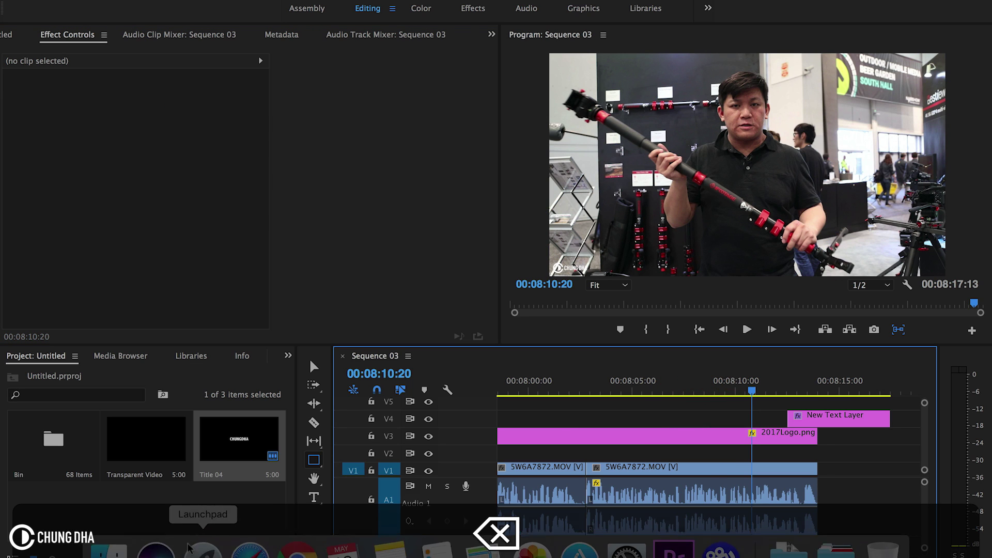
click(252, 555)
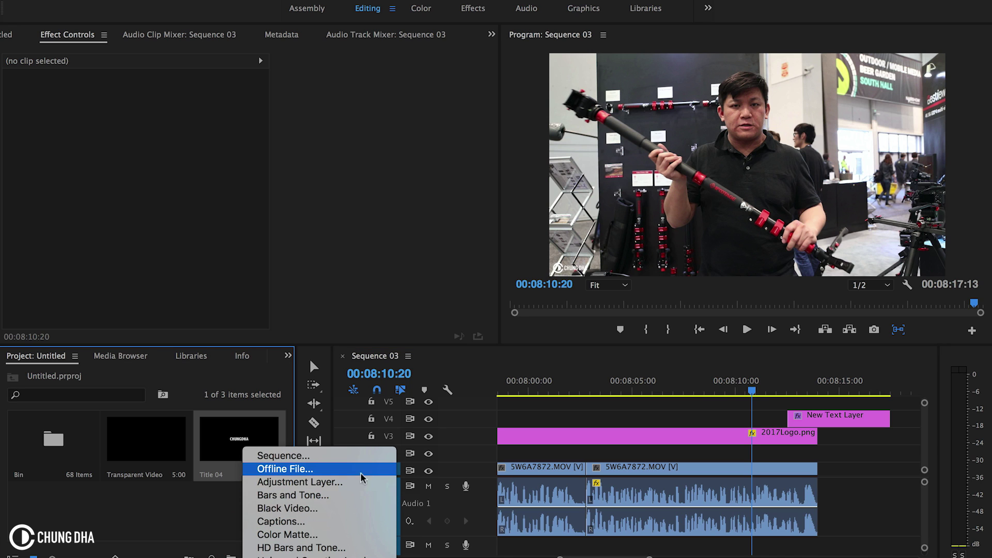
click(356, 534)
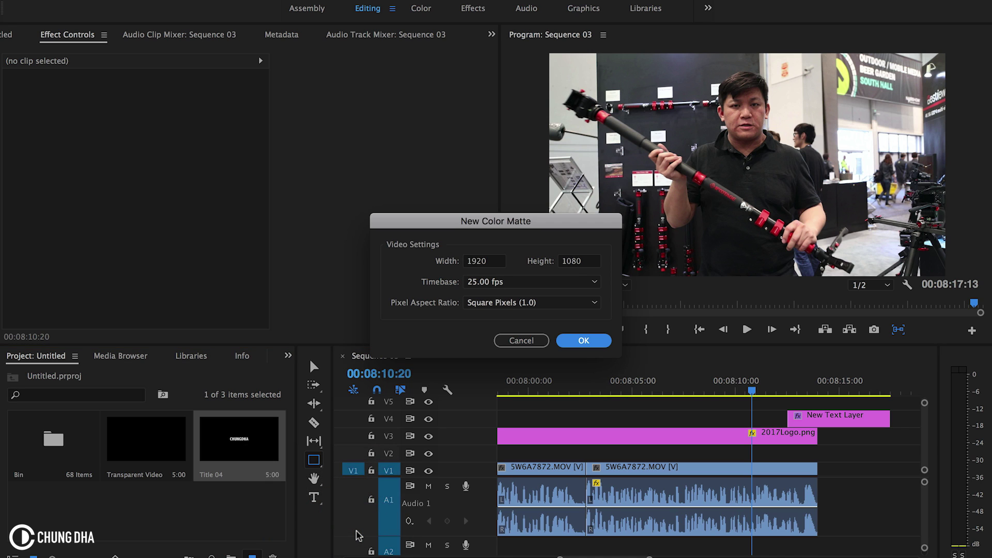
click(583, 340)
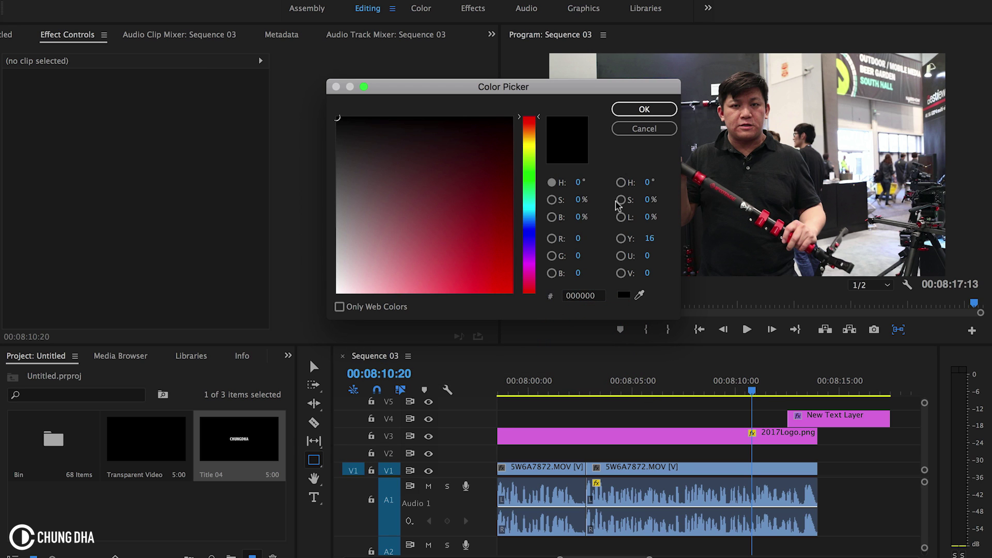
click(508, 310)
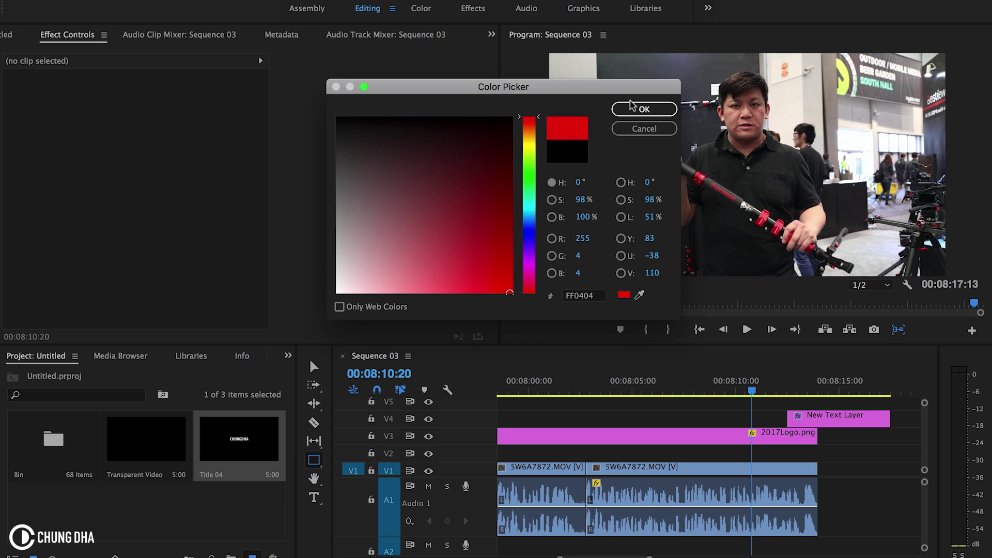
click(644, 109)
click(540, 319)
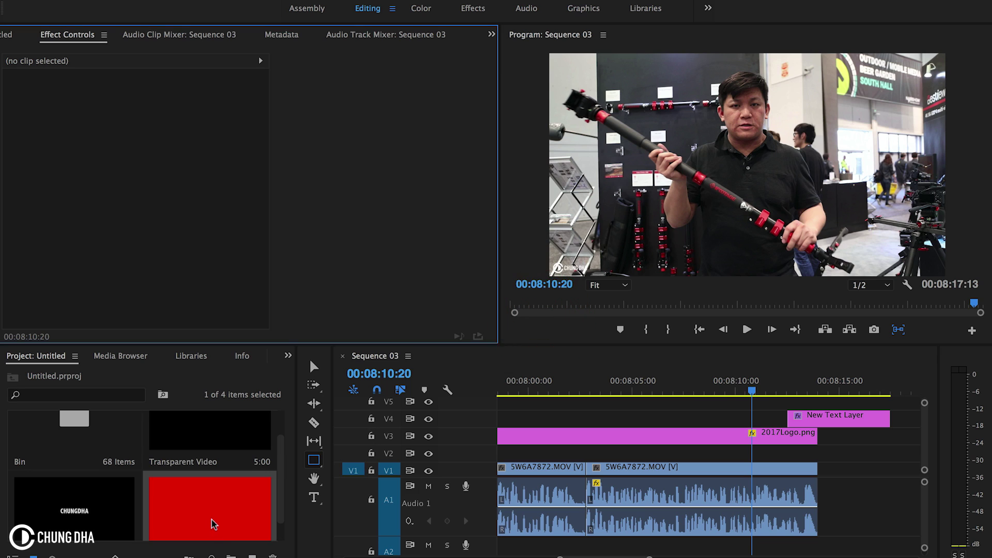
- Place the red color matte on track V4 at 00:08:09:03 and select it
drag(210, 516, 662, 421)
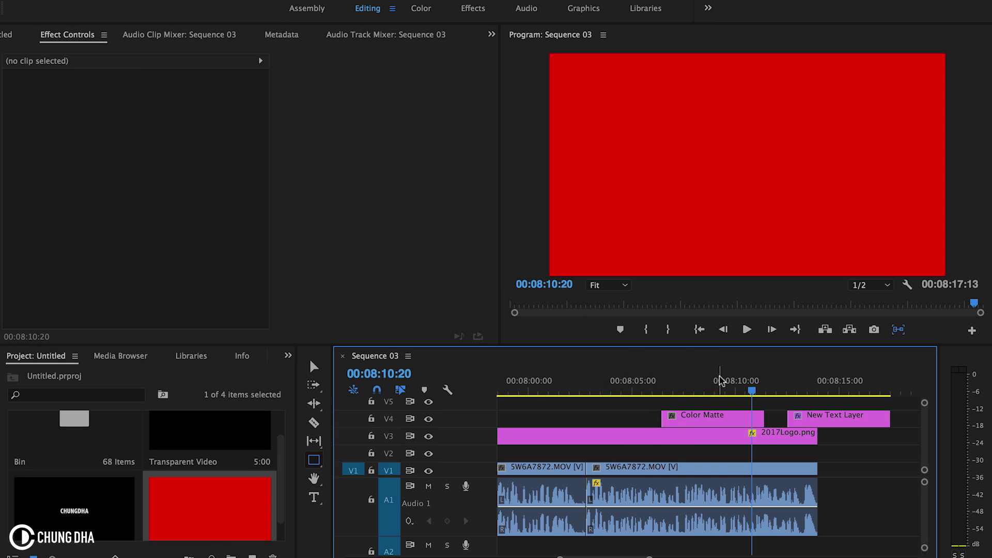
mouse_move(720, 381)
mouse_down()
mouse_move(708, 381)
mouse_move(718, 381)
mouse_up()
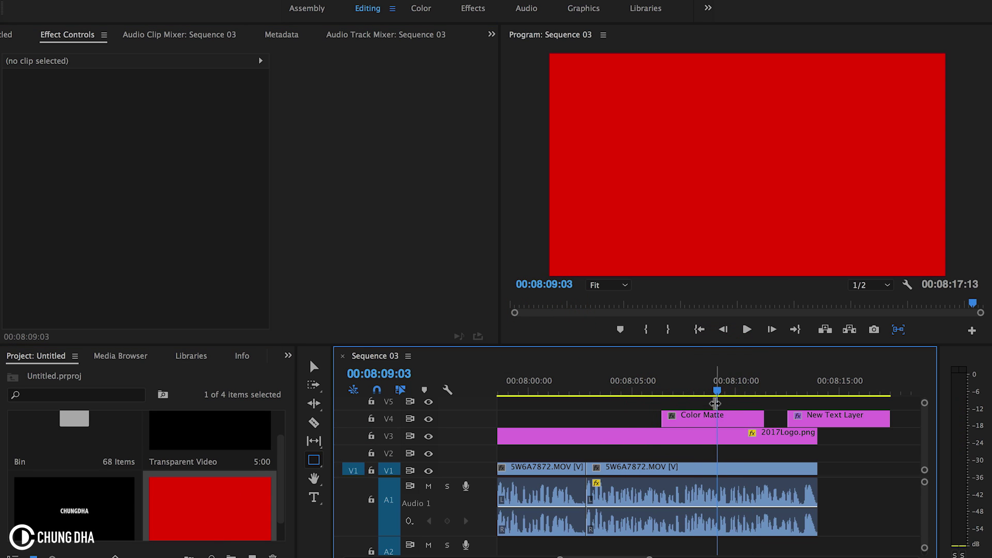
click(713, 417)
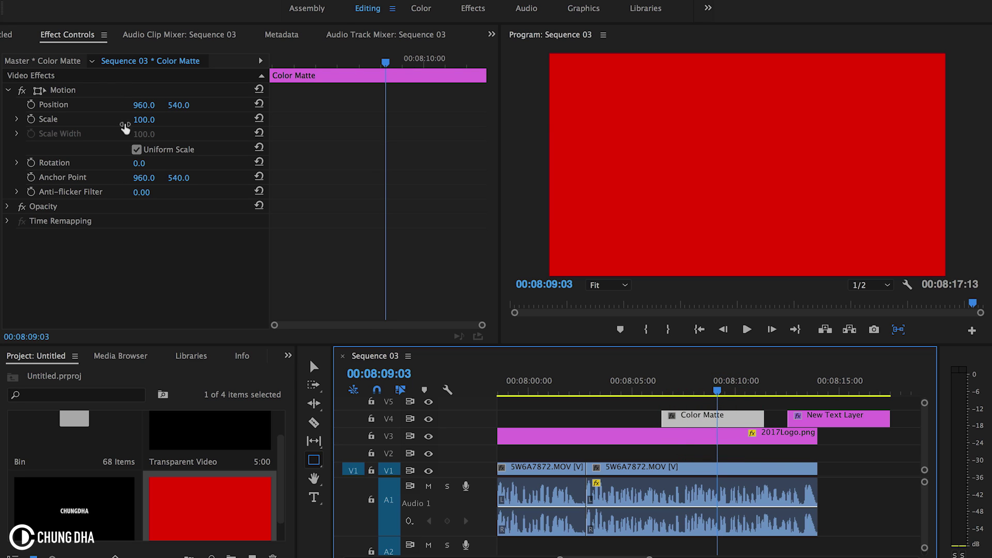
- Turn off Uniform Scale, stretch the matte's height and rotate it into a diamond
click(136, 149)
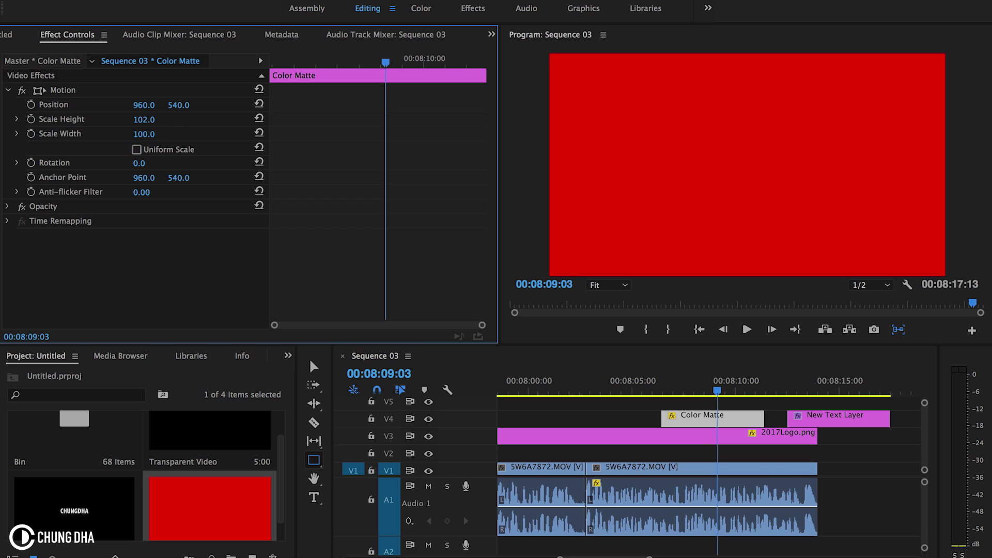
drag(144, 119, 111, 134)
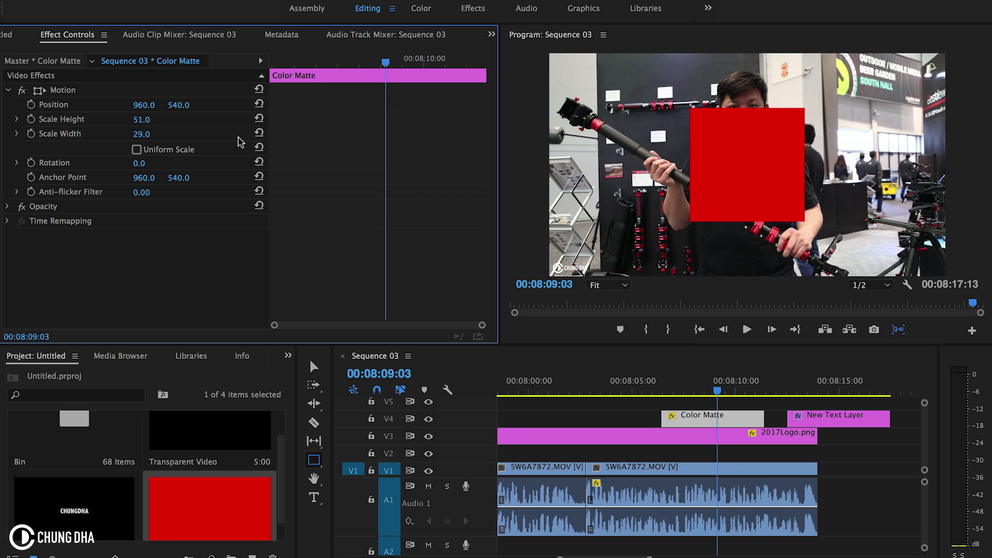
click(314, 461)
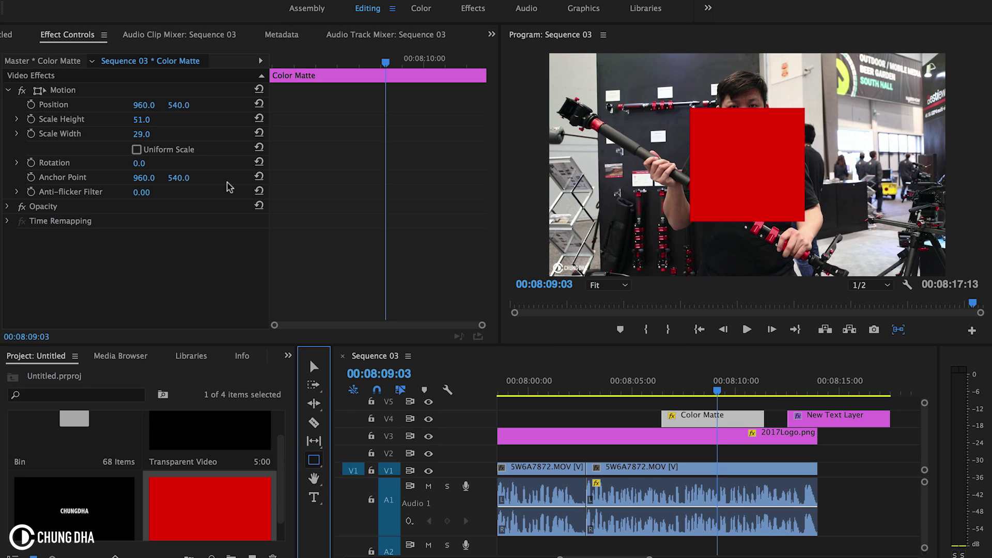
mouse_move(140, 163)
mouse_down()
mouse_move(163, 164)
mouse_move(148, 164)
mouse_up()
click(62, 91)
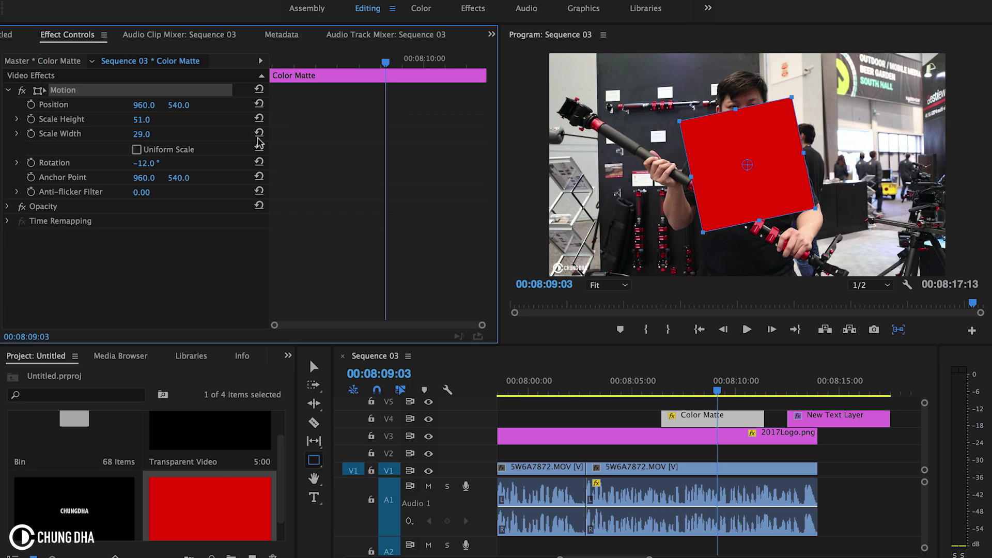
- Reset the matte's width and height to 100 and rotation to 0°
click(259, 132)
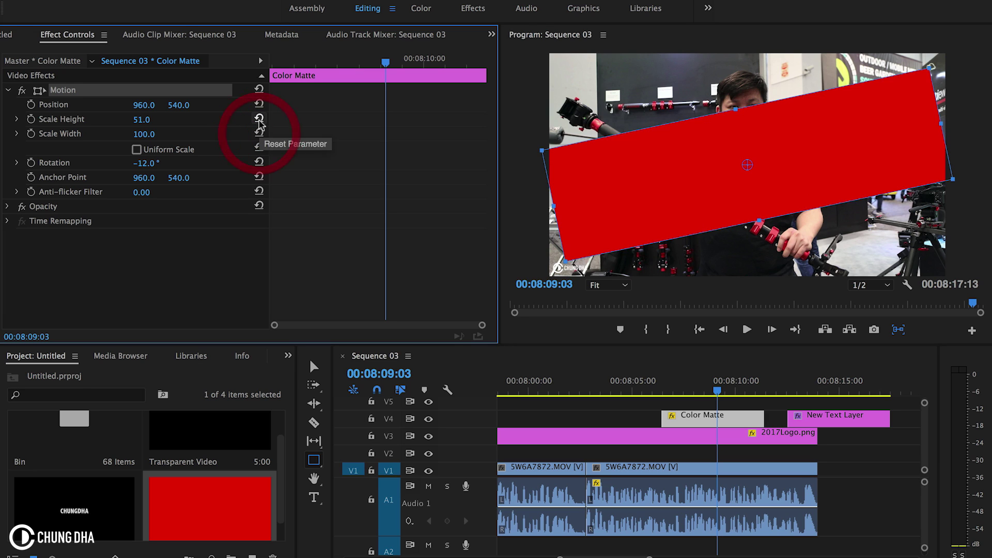
click(259, 118)
click(259, 162)
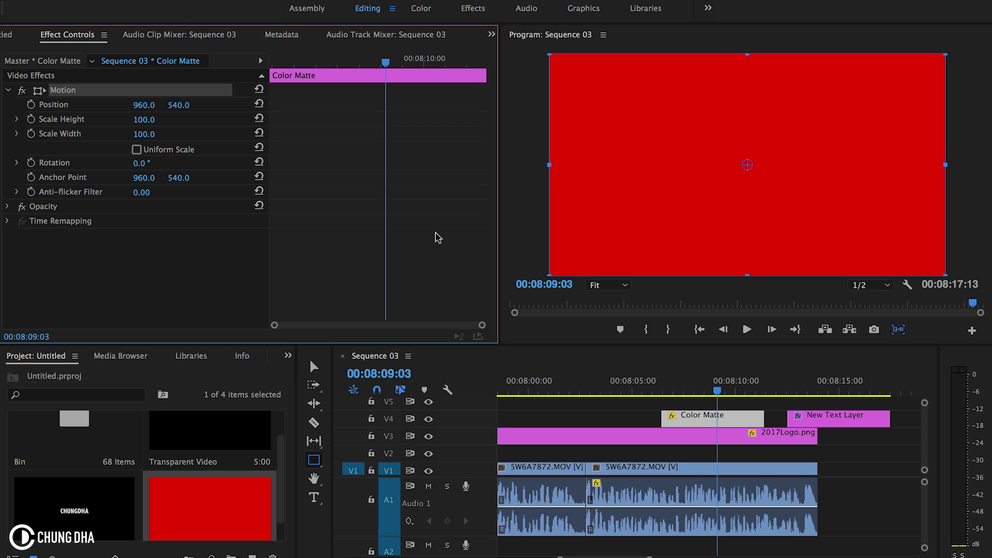
- Apply the Generate > Circle effect from the Effects panel to the color matte
click(288, 355)
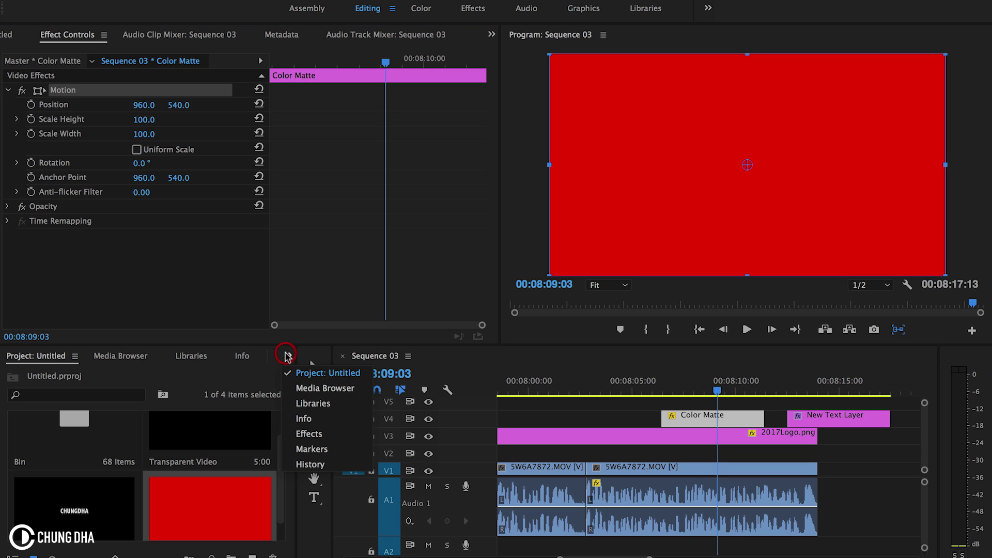
click(326, 434)
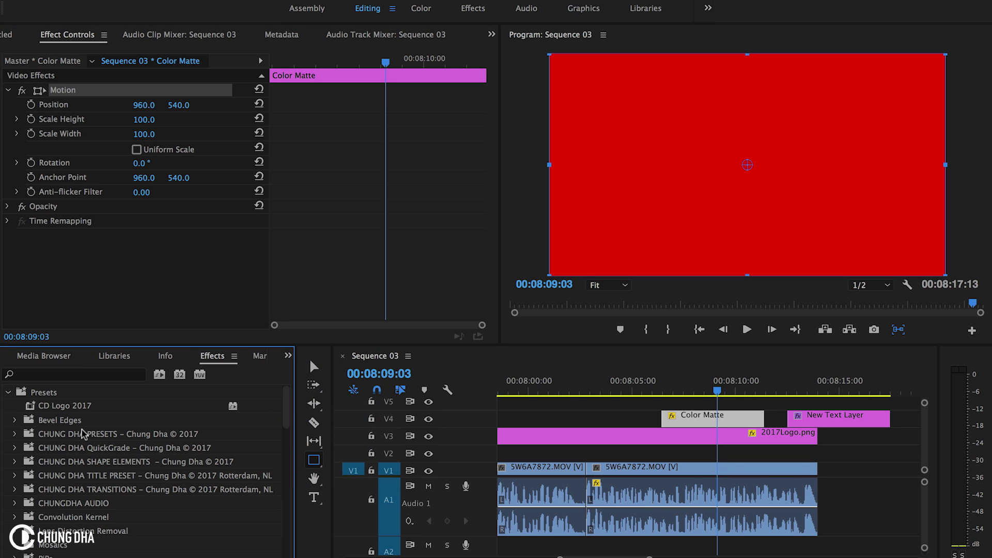
scroll(83, 434, down, 5)
scroll(83, 434, down, 4)
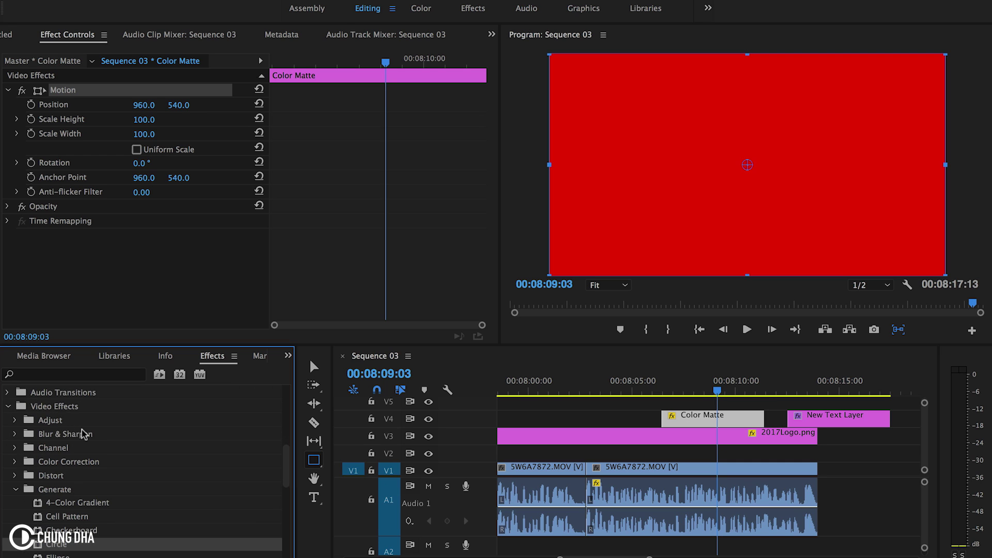
scroll(45, 467, up, 2)
scroll(57, 465, down, 4)
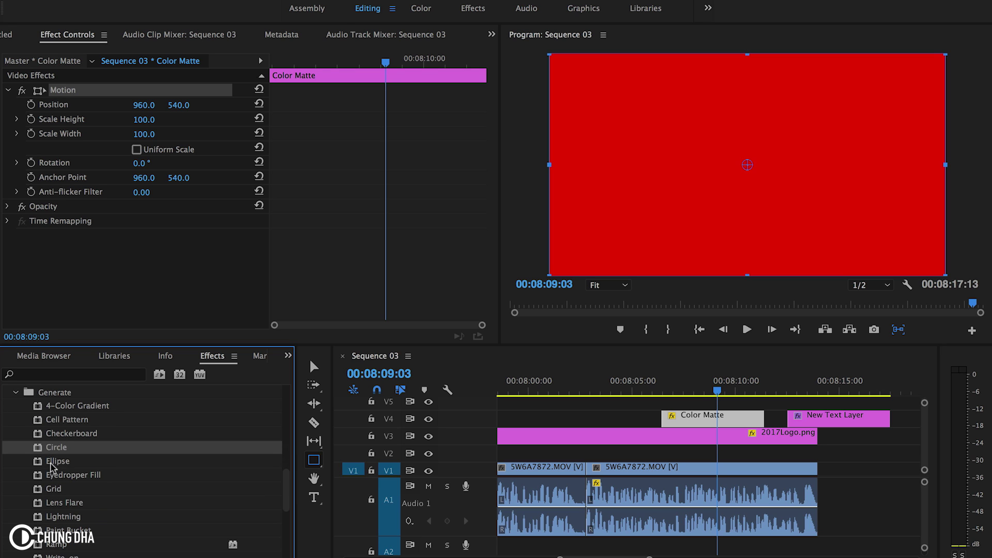
drag(67, 445, 181, 254)
- Enlarge the circle's radius to 416
scroll(326, 276, down, 3)
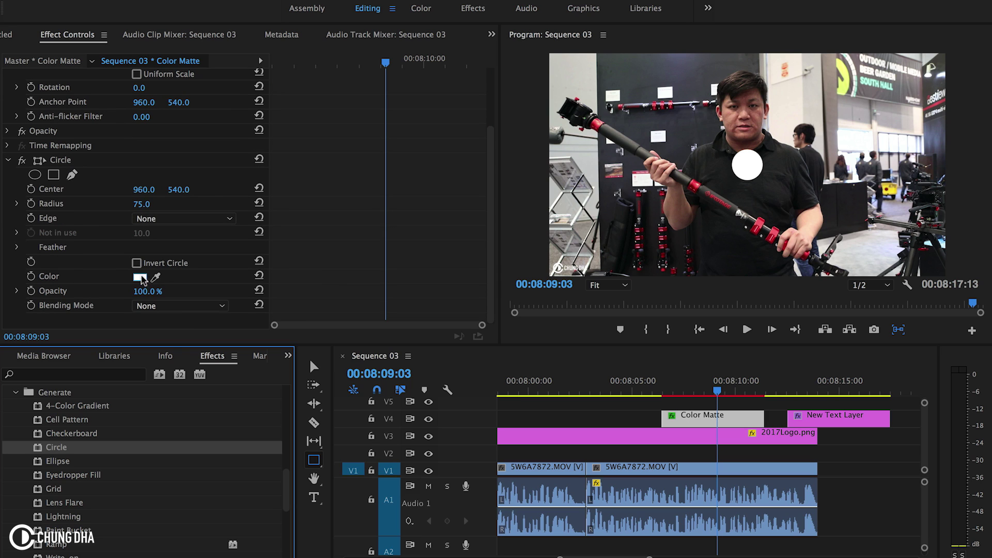
drag(142, 204, 319, 204)
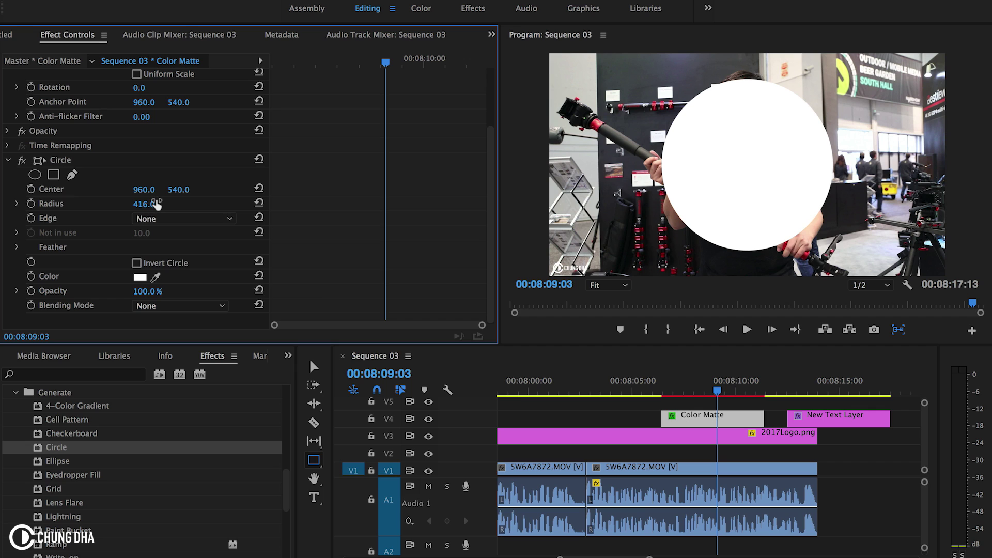
scroll(178, 169, up, 3)
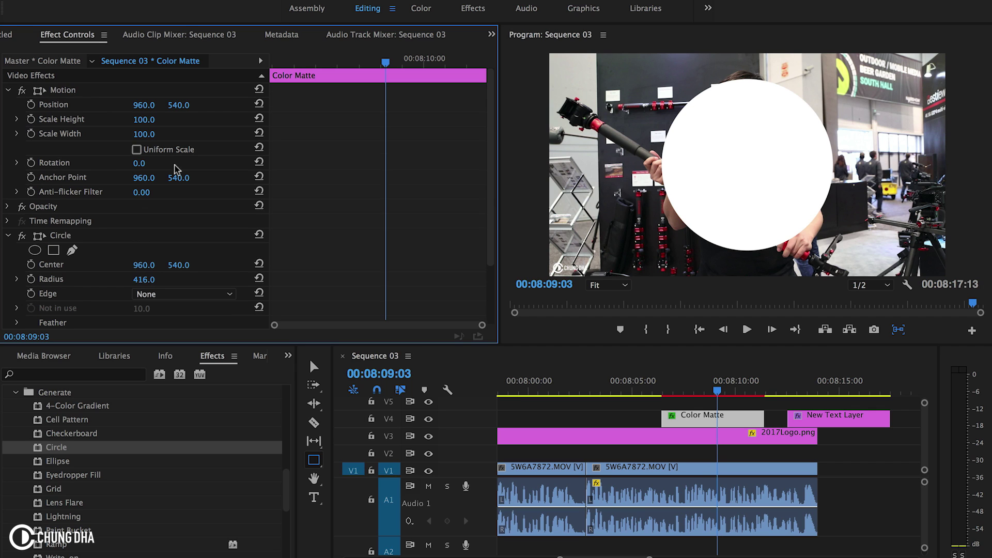
click(56, 90)
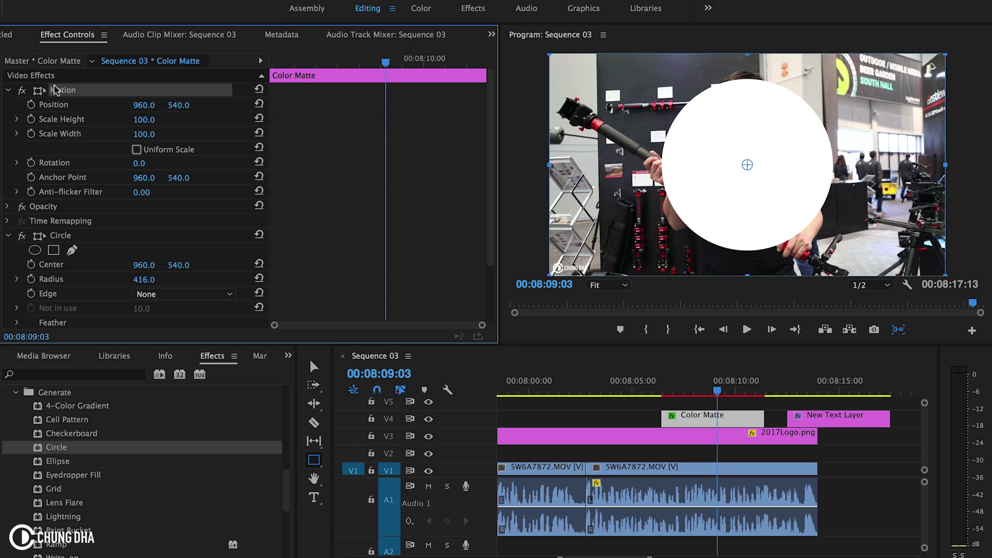
- Switch the circle's Edge to Thickness, making a thin ring
scroll(166, 237, down, 3)
click(170, 225)
click(165, 233)
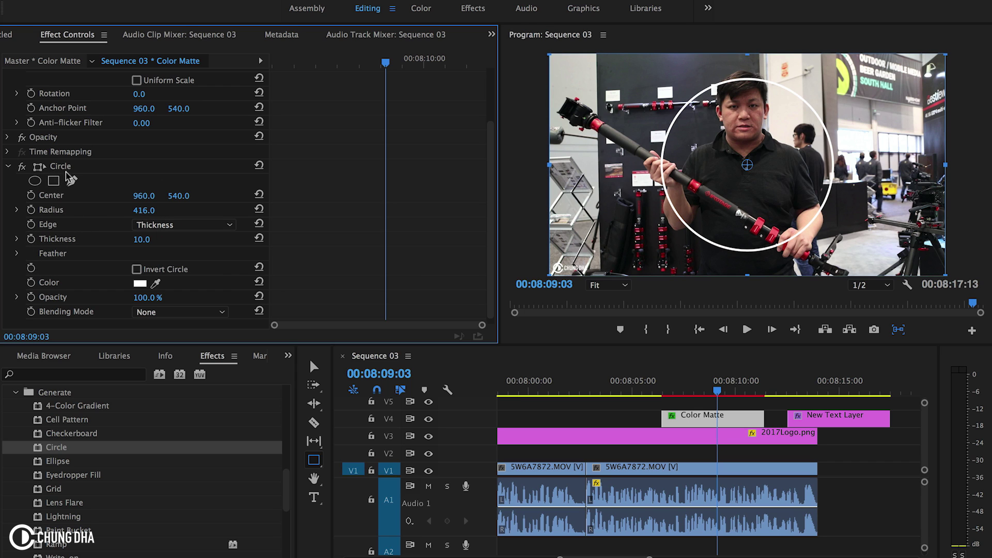
click(155, 225)
- Set the circle's Edge back to None for a solid white disc
click(191, 233)
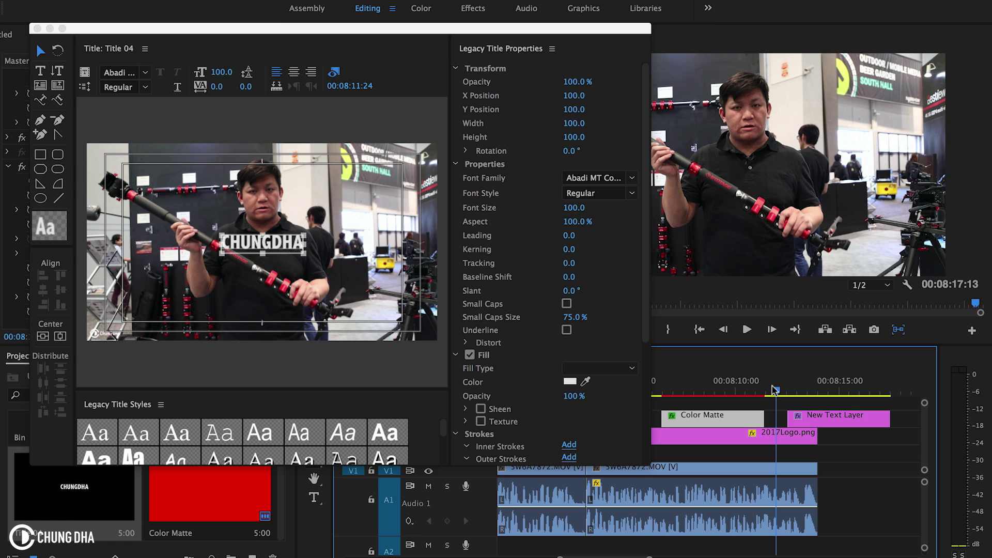
- Save the project with Cmd+S and close the Legacy Title editor
scroll(775, 390, down, 5)
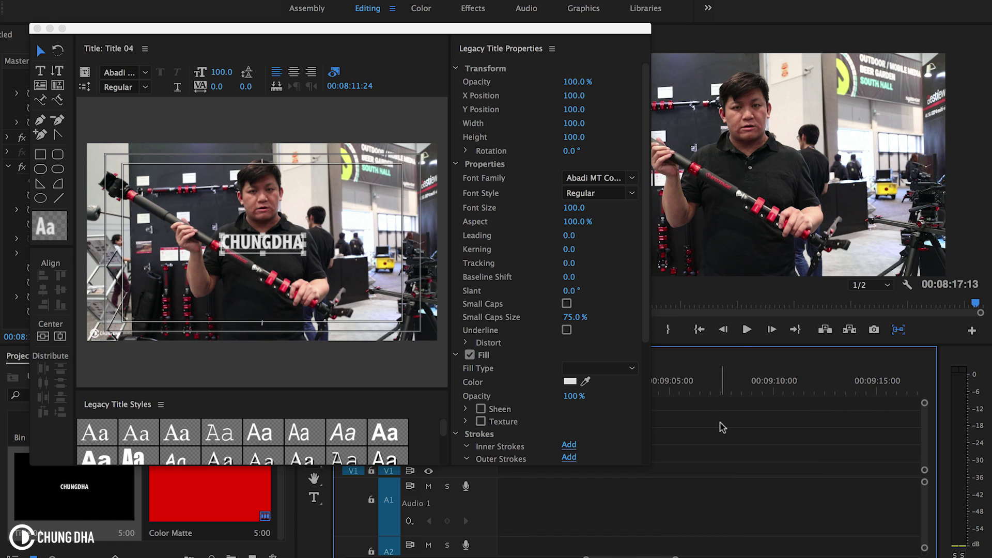
scroll(720, 425, down, 2)
scroll(721, 426, up, 8)
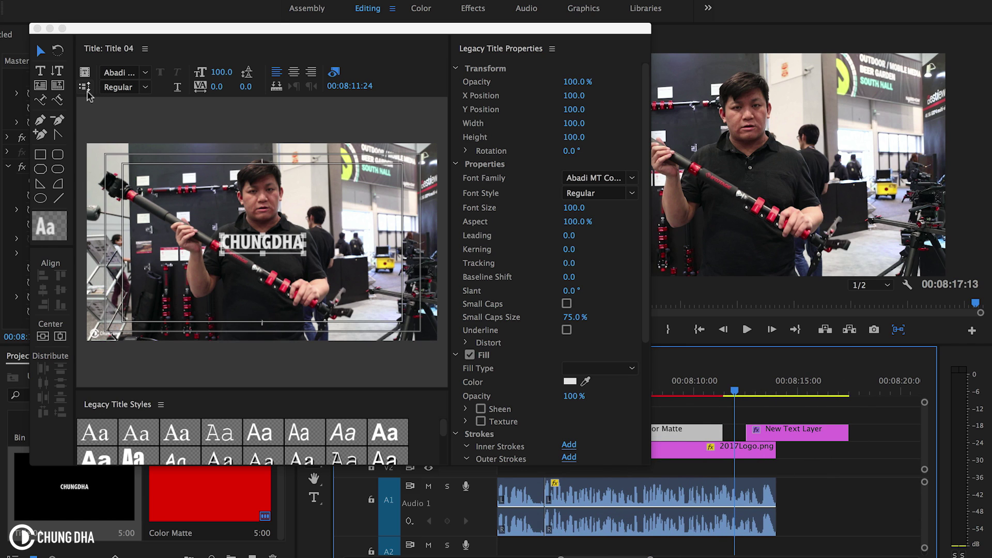
key(super+s)
click(37, 28)
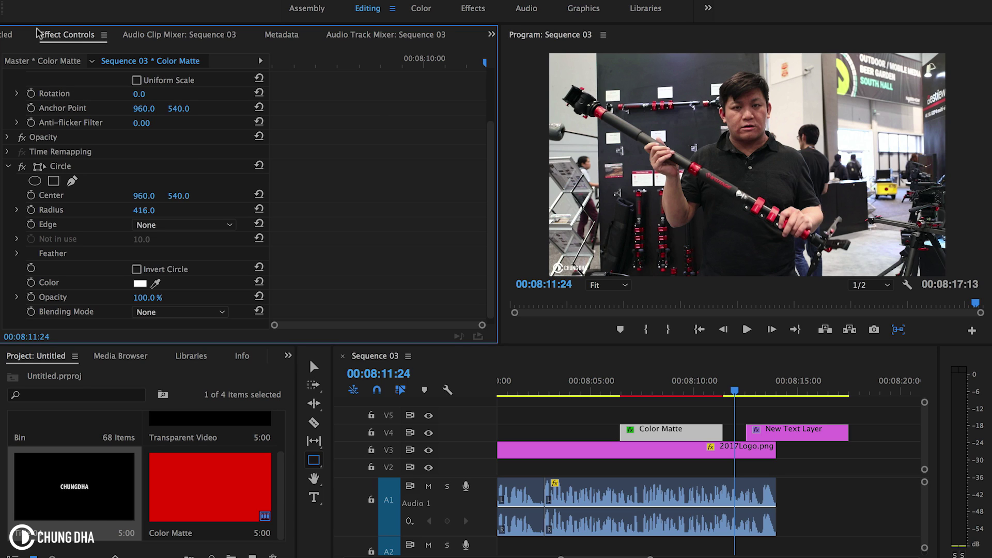
- Import Rule of Thirds Guide.prtl from Finder's Title templates folder into the Project panel
mouse_move(788, 548)
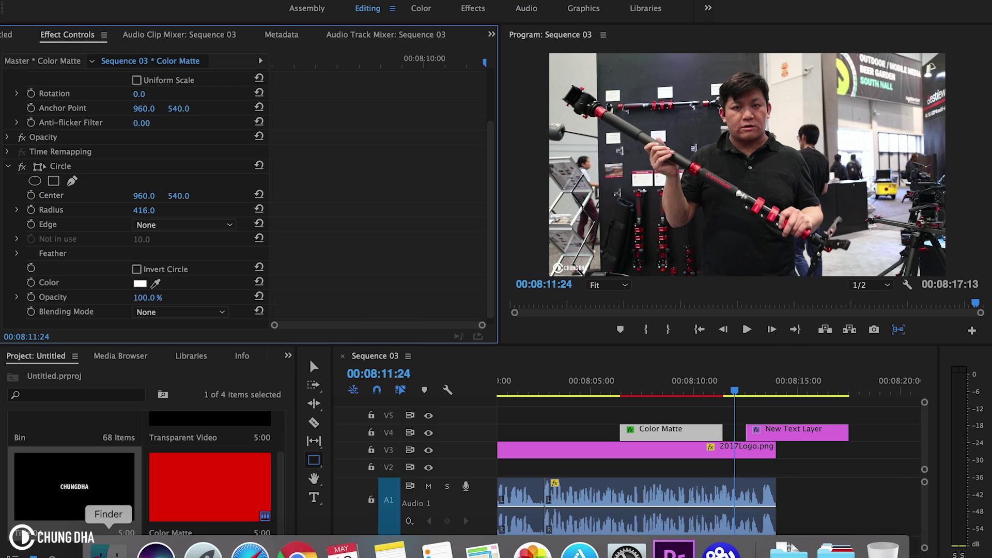
click(110, 549)
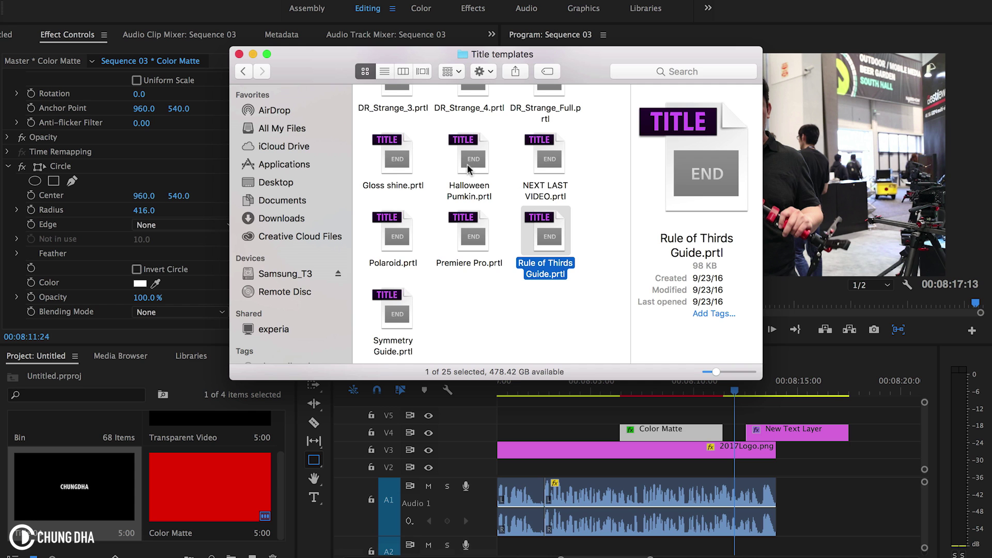
scroll(516, 258, up, 10)
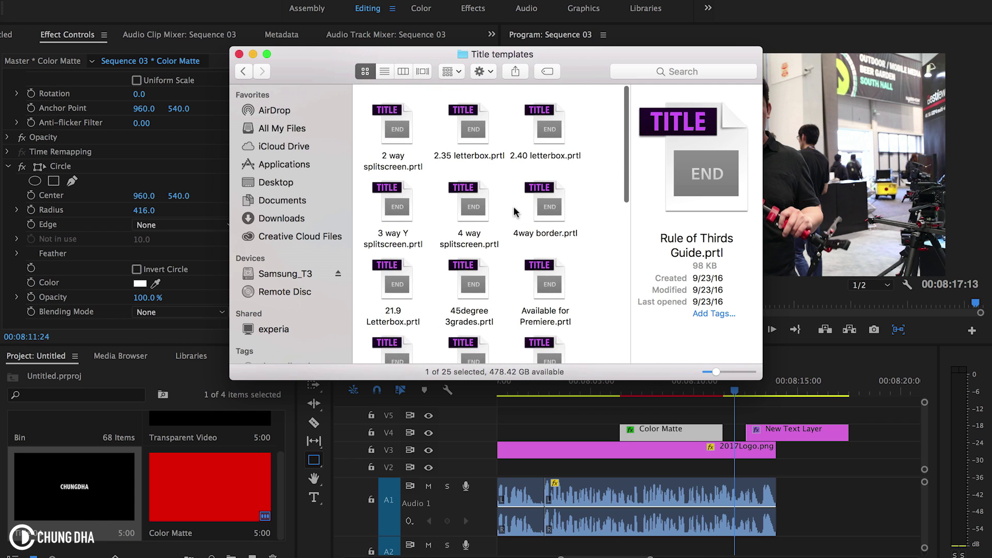
scroll(515, 212, down, 4)
scroll(516, 212, down, 6)
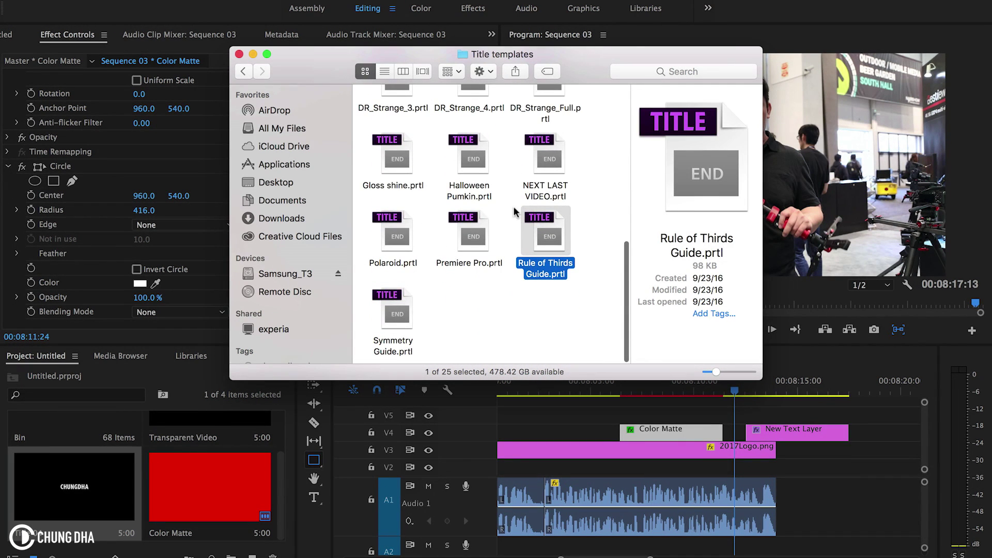
click(552, 240)
drag(552, 240, 155, 483)
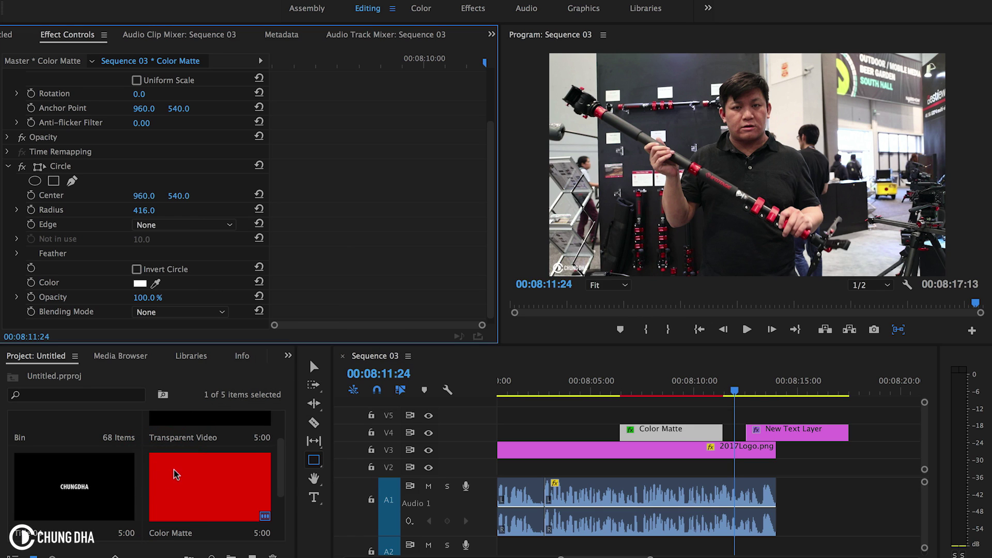
- Preview the Rule of Thirds Guide title, then place it on track V5
double_click(84, 480)
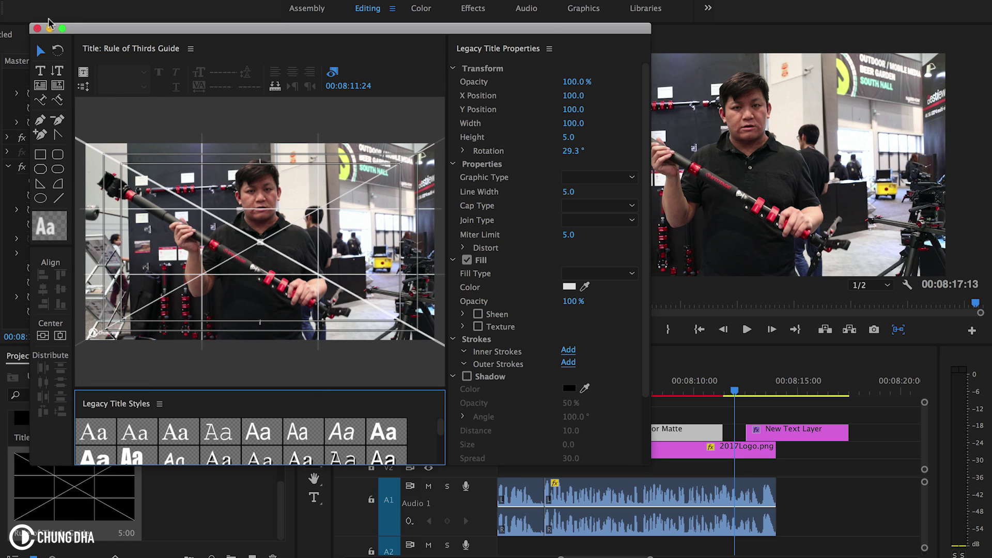
click(38, 28)
drag(72, 482, 684, 417)
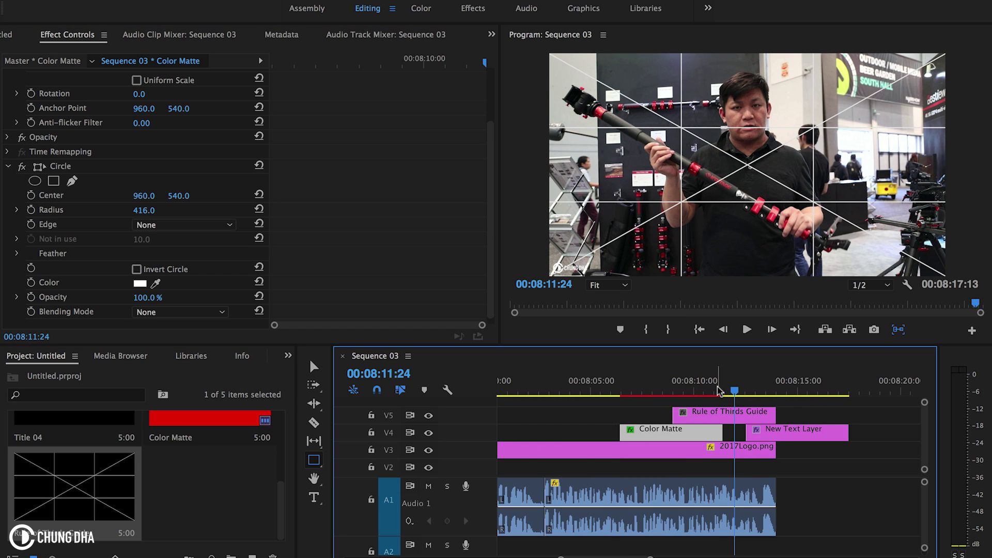